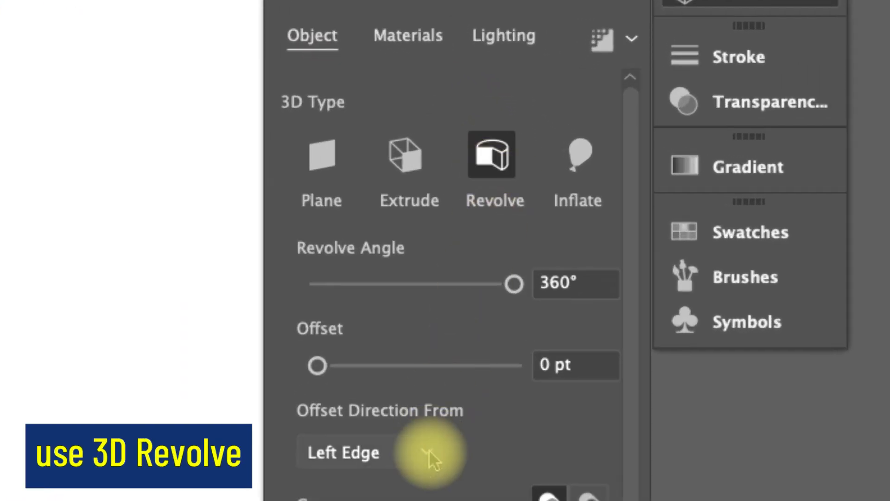
Set the can's 3D Revolve offset direction to Right Edge and its rotation preset to Right.
click(429, 449)
click(420, 147)
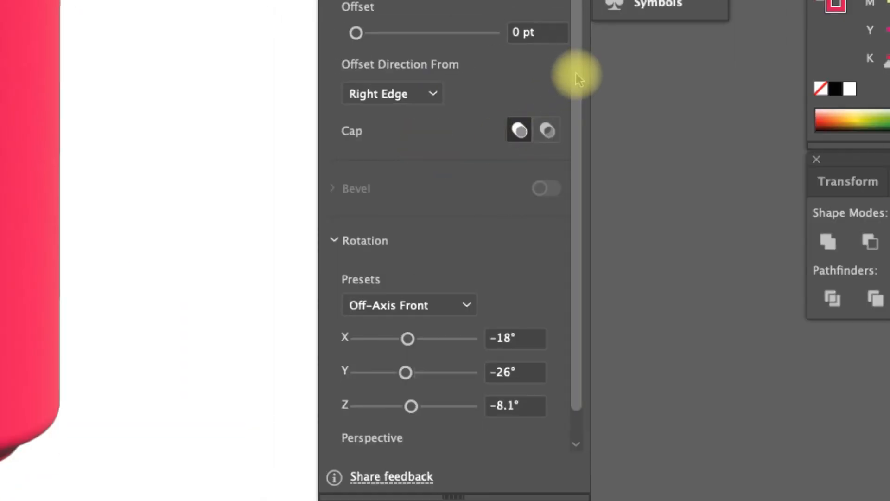
scroll(576, 73, down, 2)
click(465, 277)
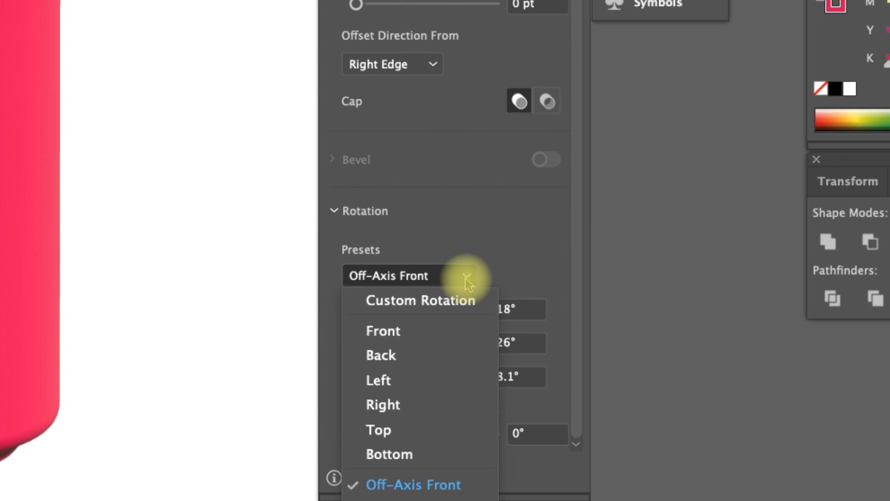
click(379, 404)
Give the can's material a roughness of 0.59 and a metallic value of 1.
click(483, 101)
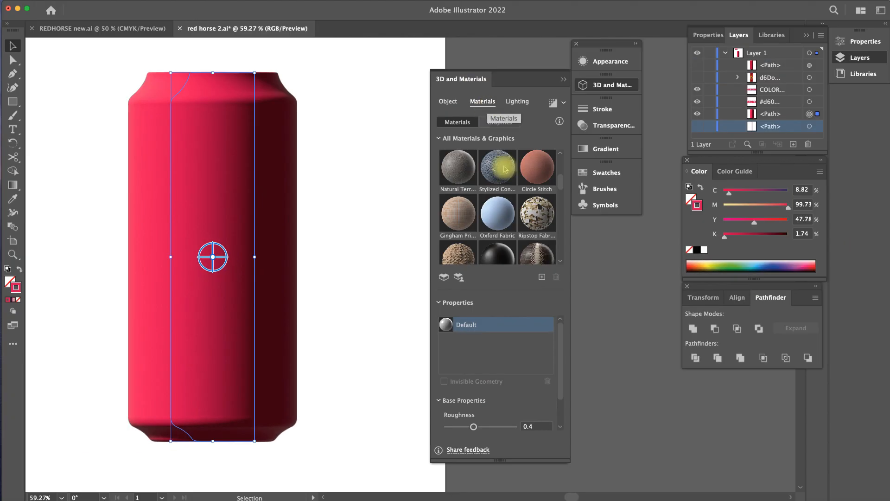
scroll(561, 363, down, 2)
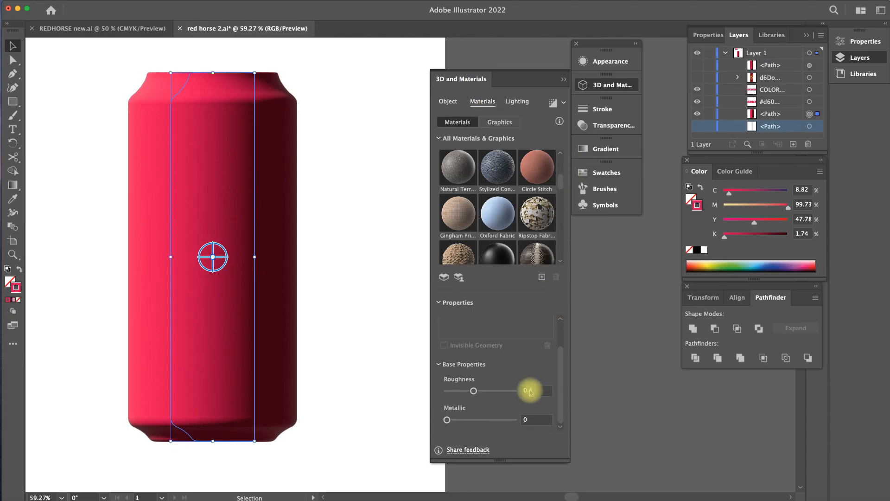
text(0.59)
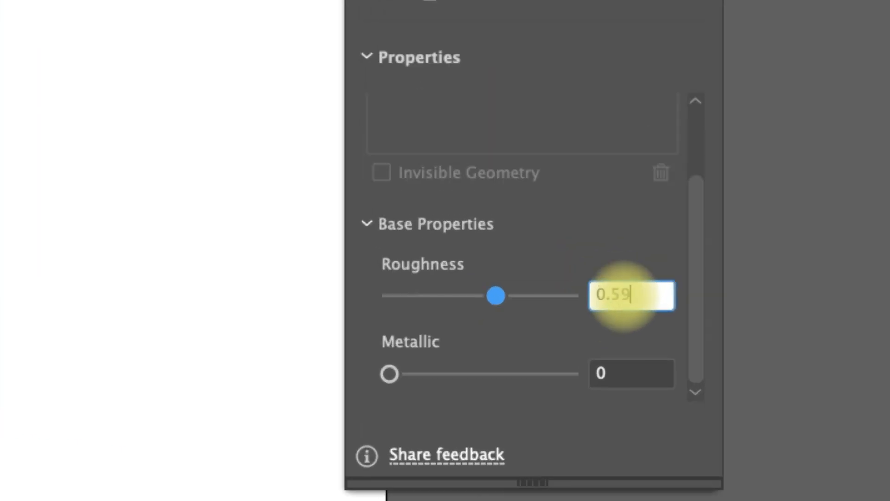
click(537, 419)
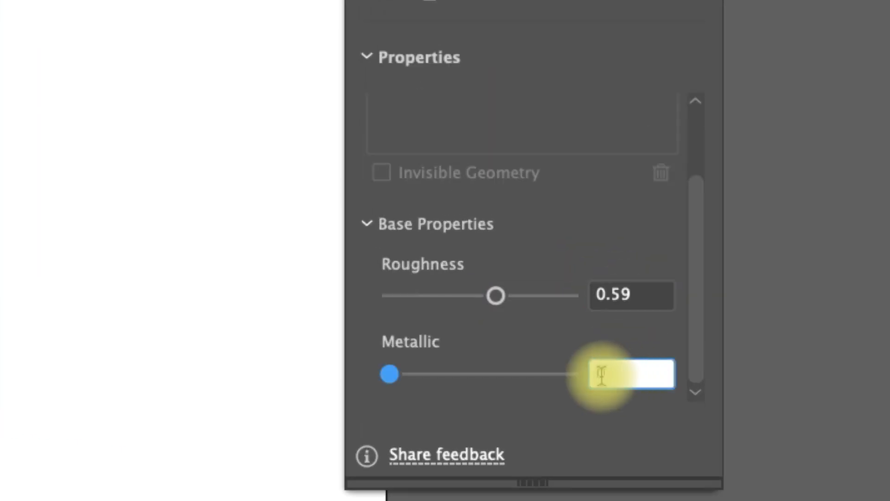
text(1)
click(653, 297)
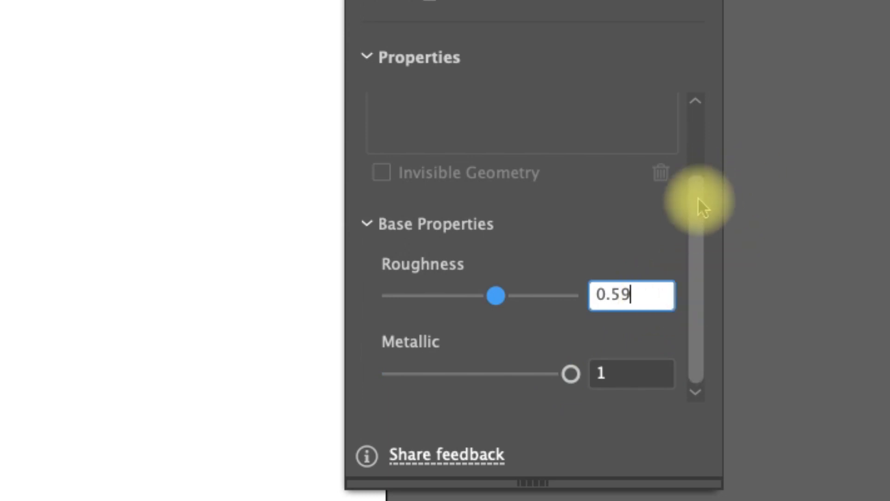
drag(698, 197, 701, 125)
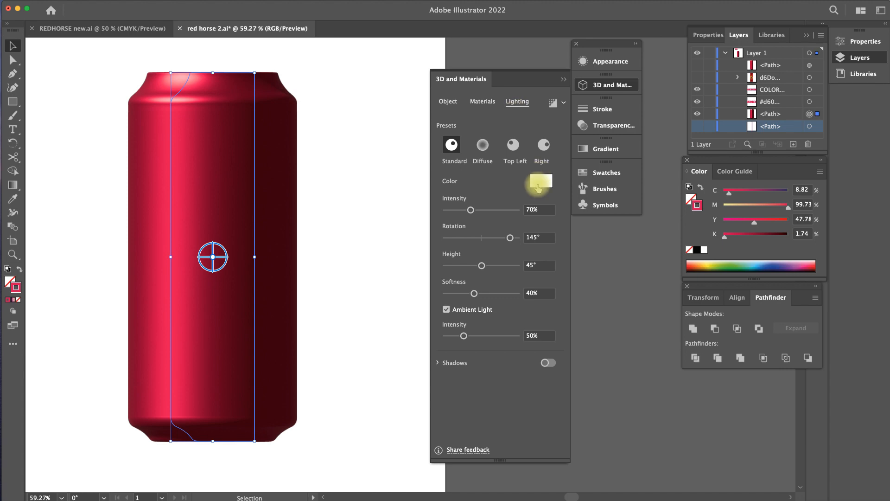
Set the 3D light color to a pale pink with C 1%, M 22% and Y 3%.
click(538, 188)
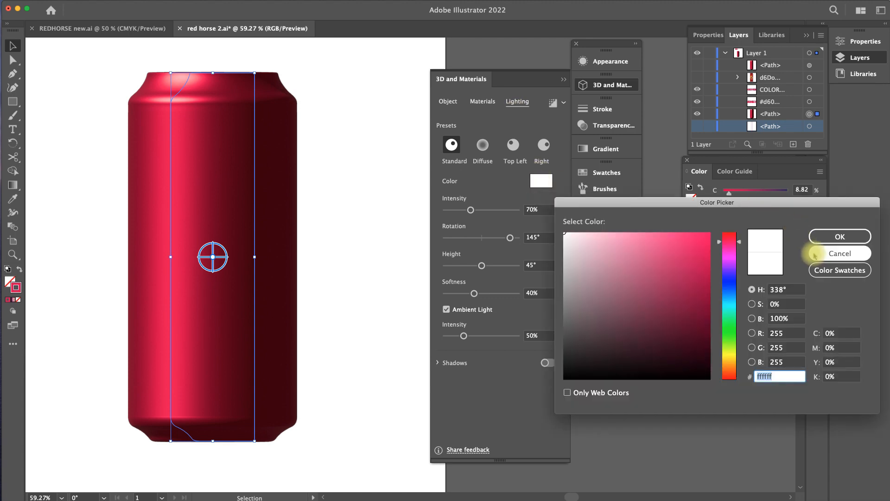
click(575, 235)
click(840, 237)
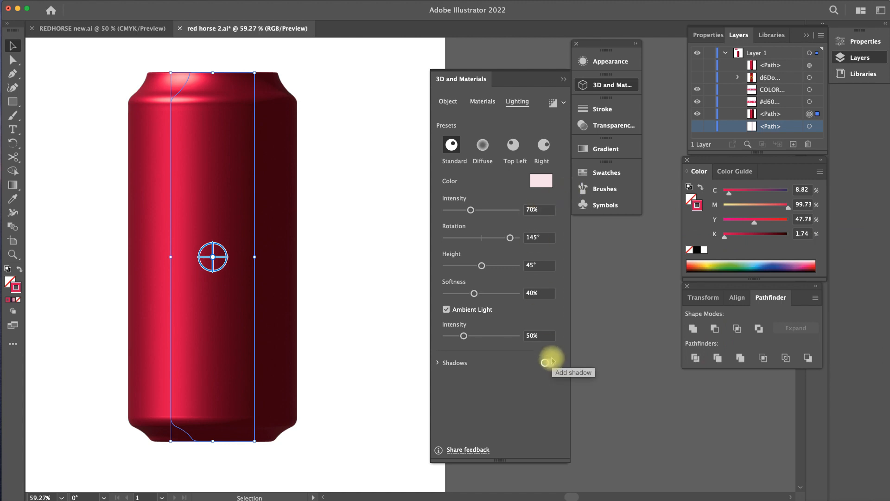
click(541, 181)
click(830, 333)
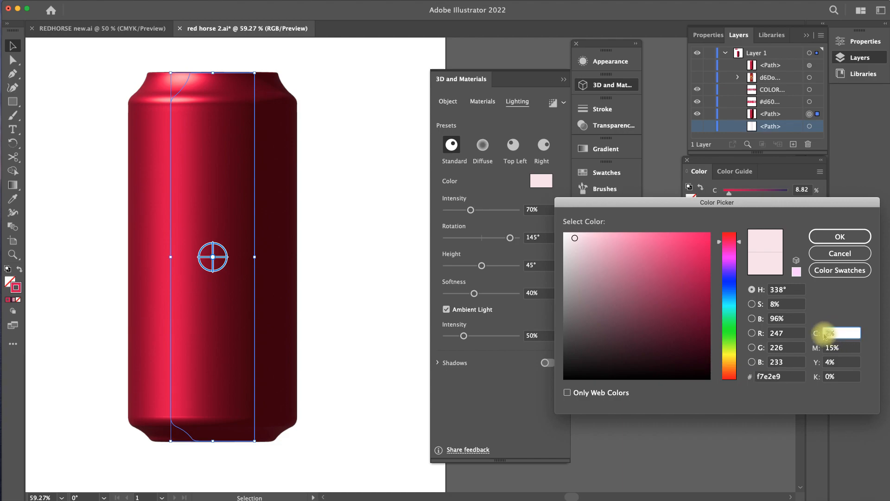
text(1)
click(825, 346)
text(22)
click(823, 360)
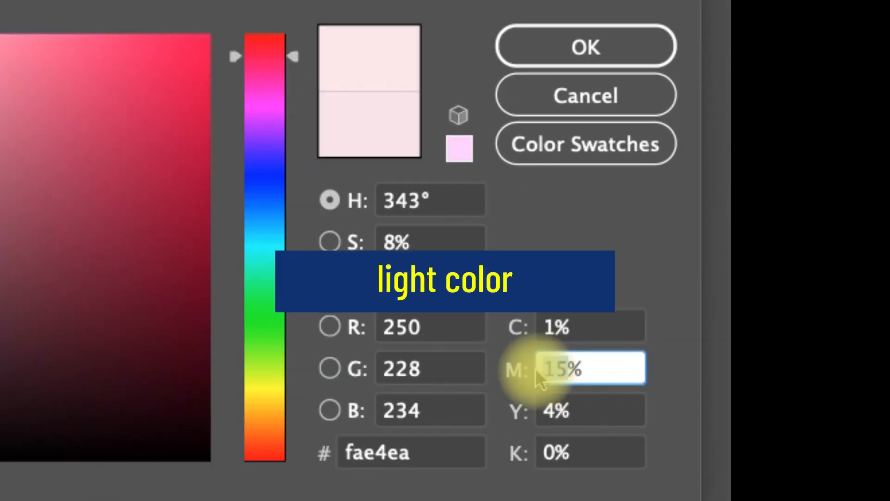
text(3)
click(579, 47)
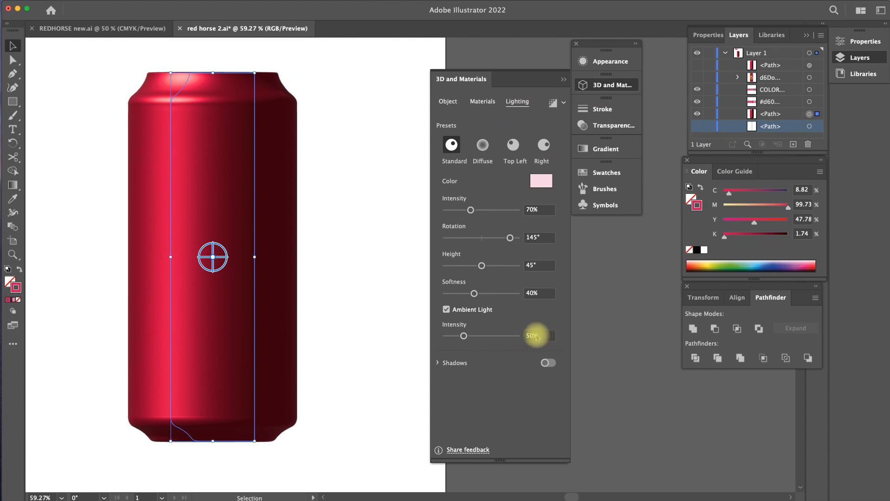
Set the can's ambient light intensity to 75%, then close the 3D settings and deselect the can.
click(524, 336)
text(75)
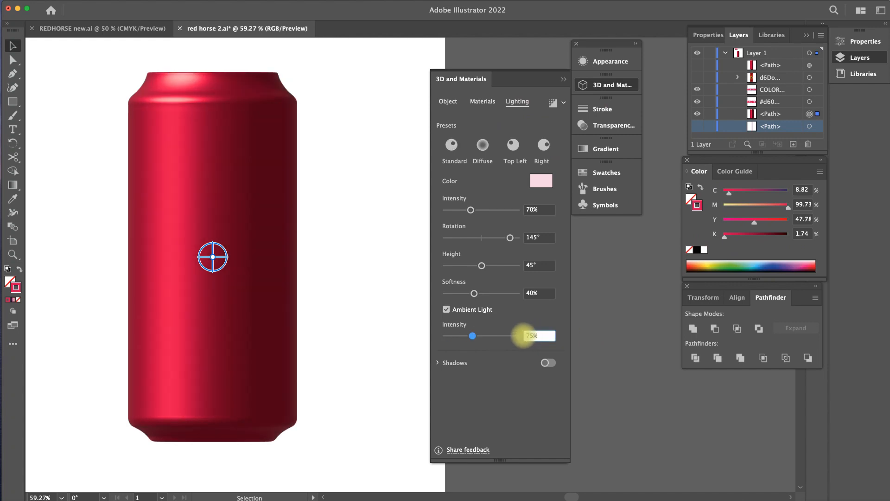
click(542, 294)
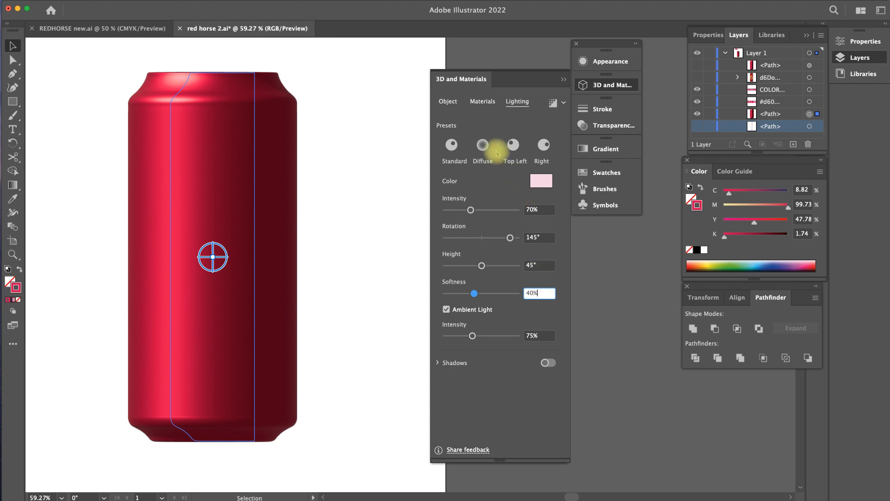
click(349, 183)
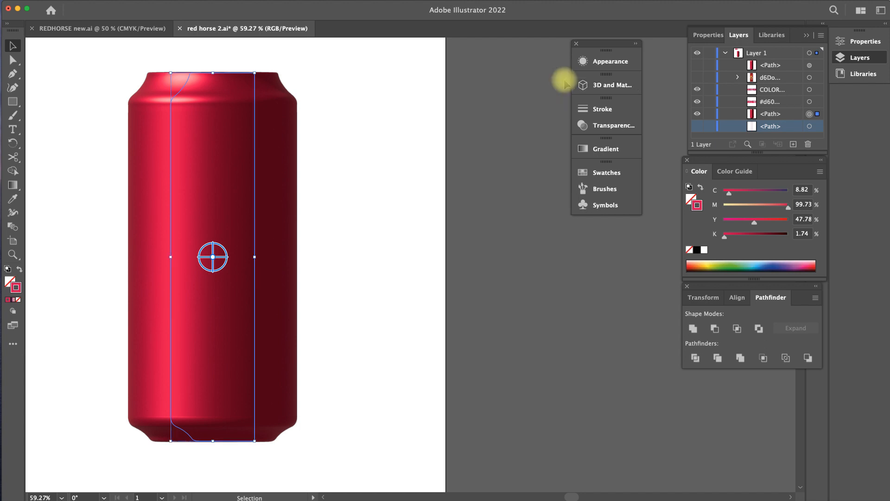
drag(335, 183, 344, 193)
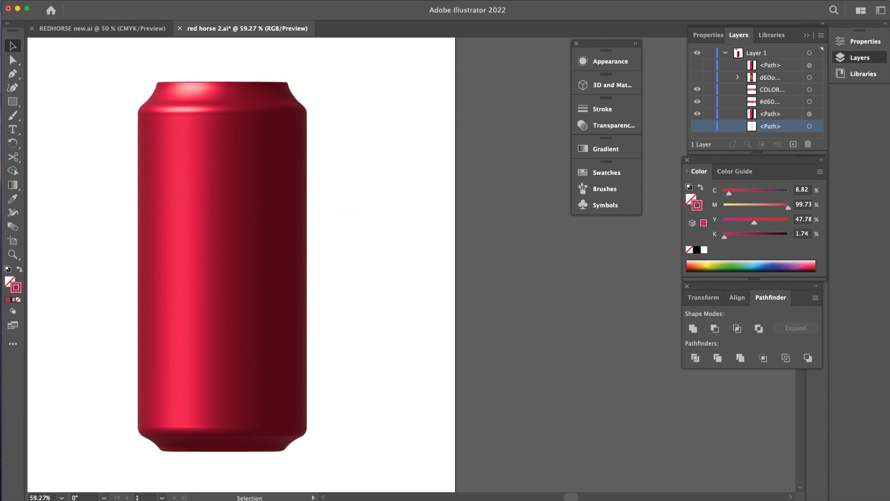
Select the red 3D can and copy it.
click(250, 213)
click(249, 210)
click(92, 1)
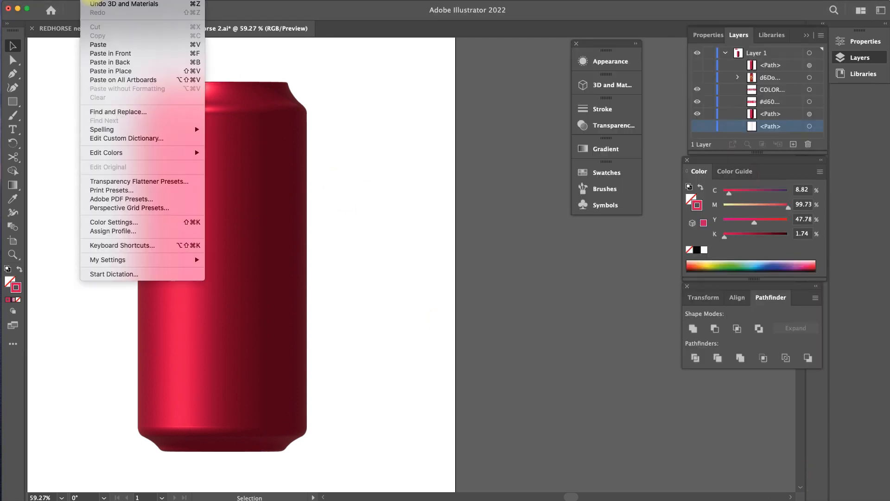
click(287, 144)
click(219, 146)
click(90, 1)
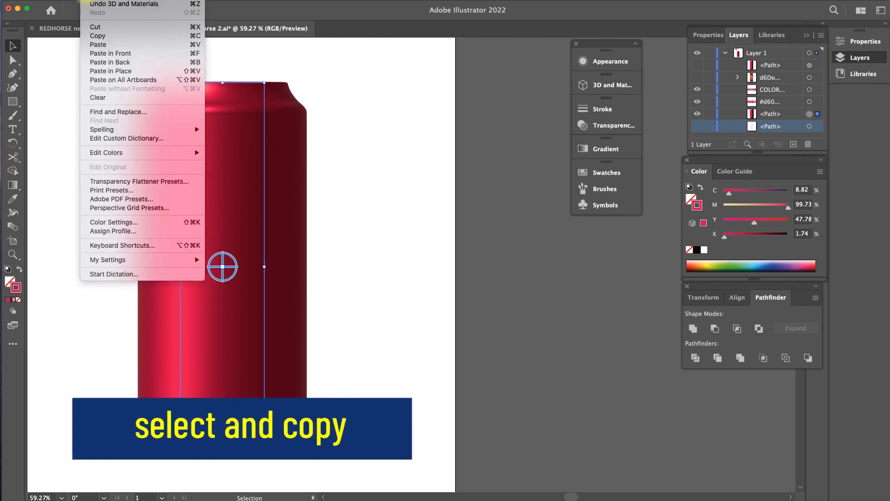
click(102, 36)
Switch to Photoshop and paste the can as a Smart Object, placing it at about X 253 px, Y 95 px.
click(130, 52)
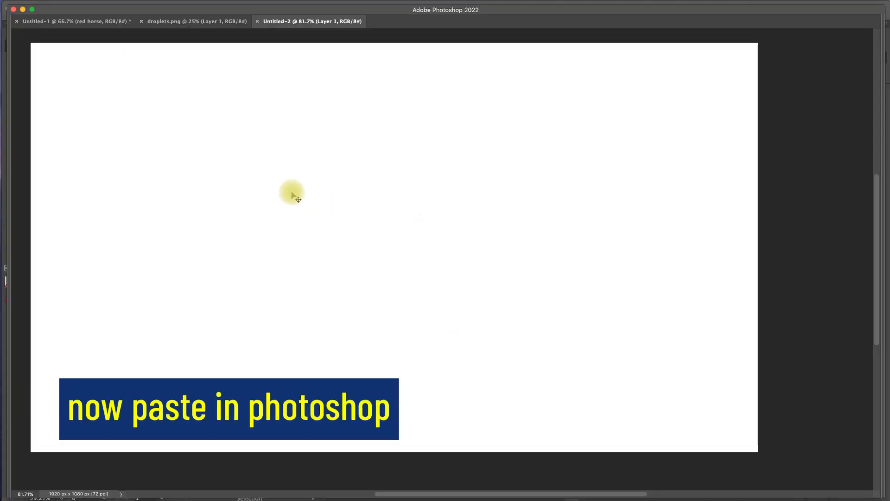
key(super+v)
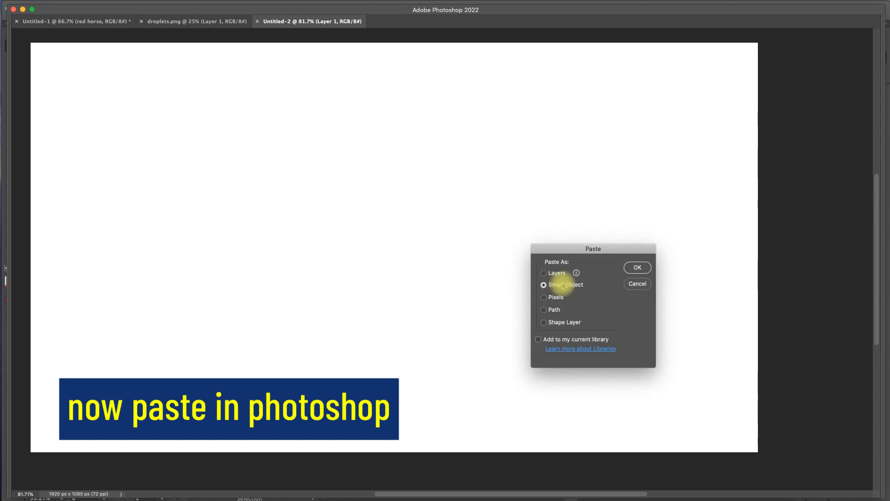
click(637, 267)
drag(401, 127, 184, 163)
key(Return)
key(Tab)
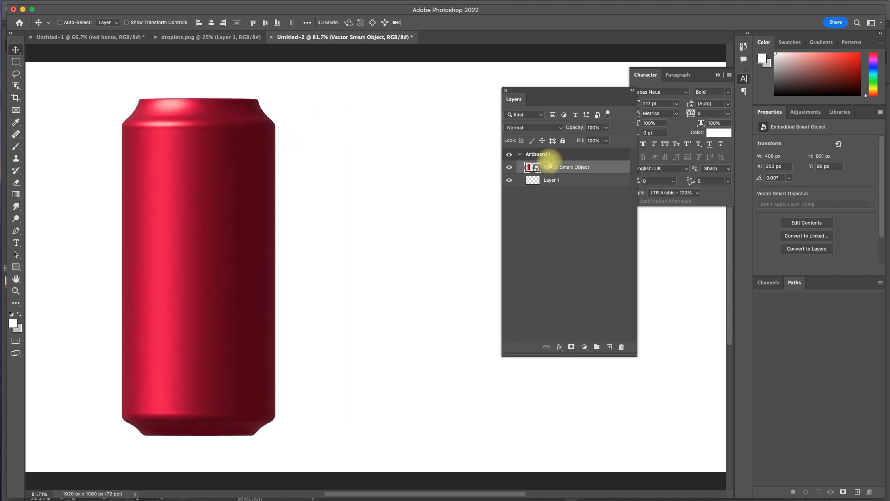
Duplicate the can's Smart Object layer, hide the original and rename the copy tin.
key(super+j)
right_click(545, 168)
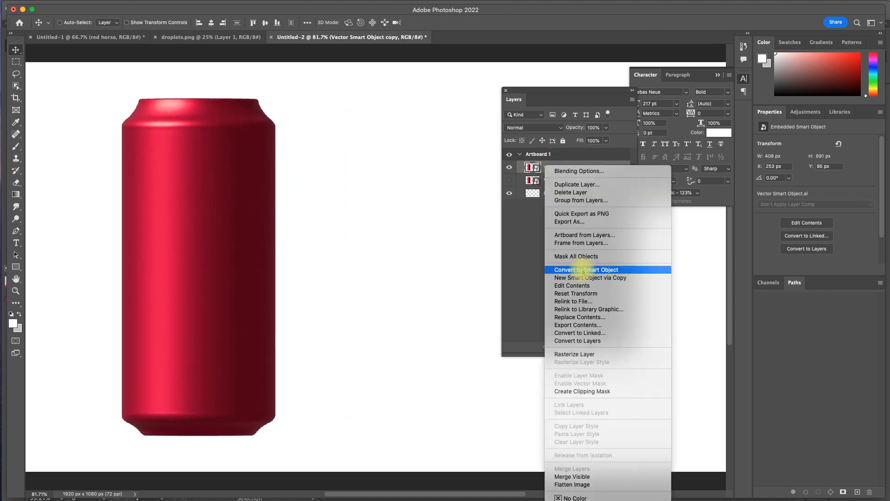
click(542, 167)
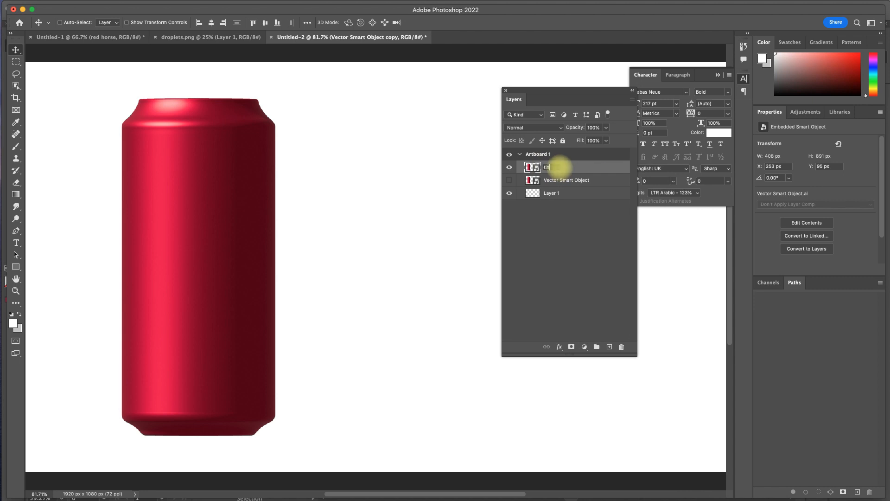
Inspect the can up close and shift the tin layer slightly left to about X 241 px.
key(z)
click(181, 125)
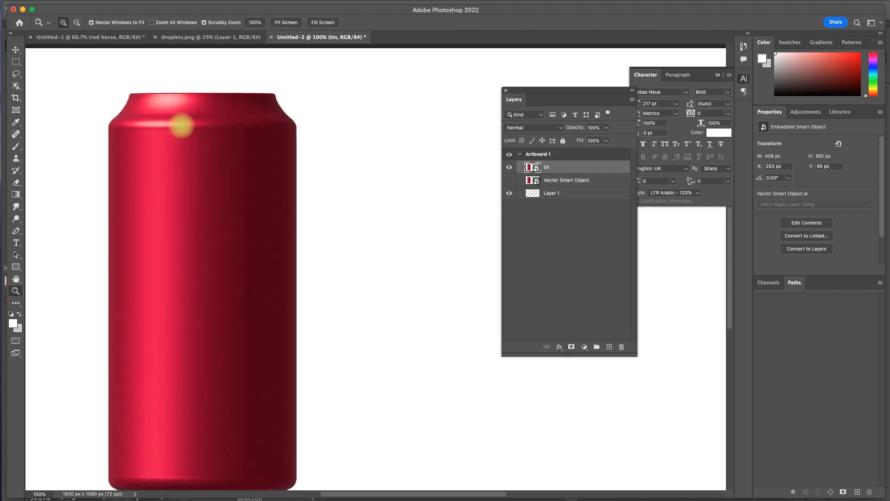
scroll(250, 243, down, 2)
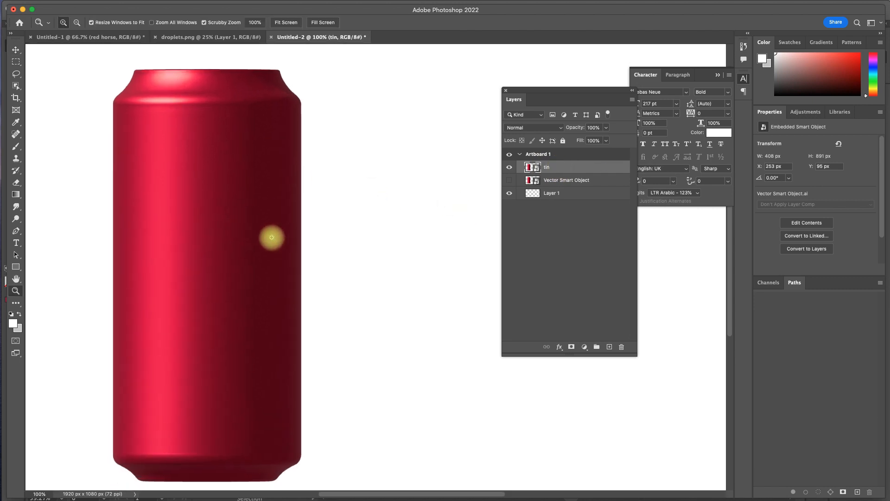
click(330, 252)
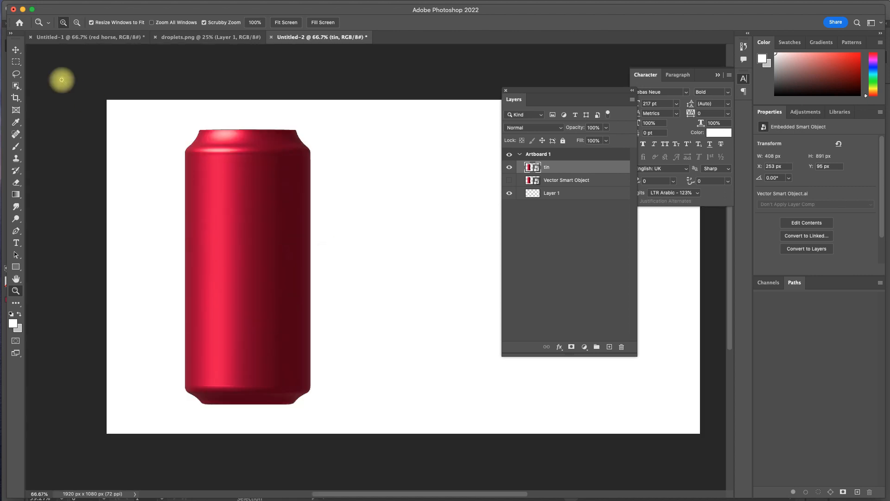
click(16, 50)
drag(219, 216, 217, 217)
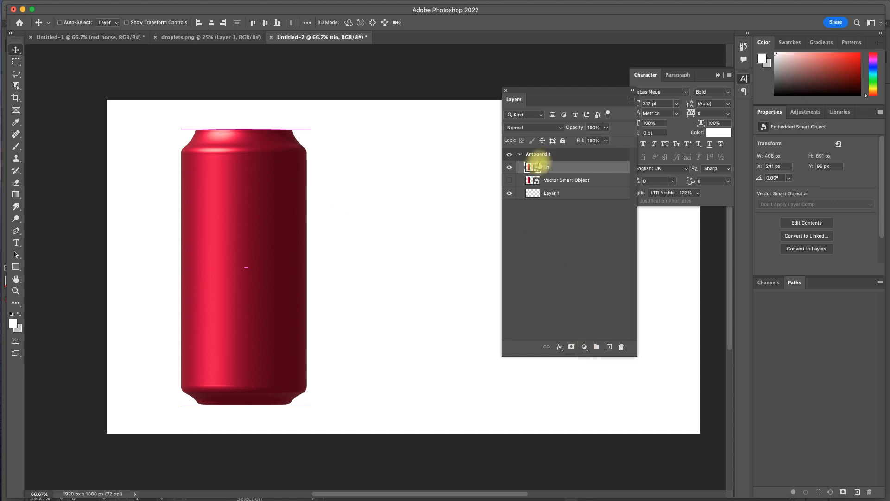
Load the tin layer's outline as a selection and add a masked Curves adjustment with darker shadows and a slightly lowered white endpoint.
super+click(546, 169)
super+click(533, 167)
click(585, 347)
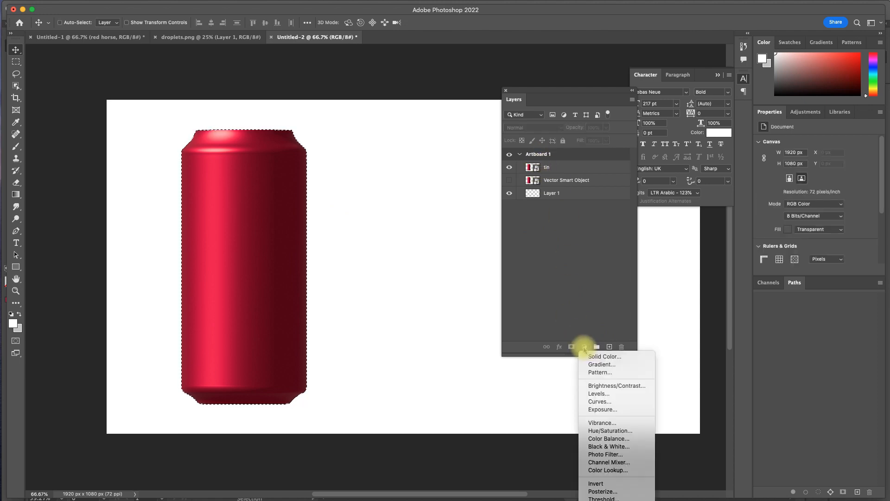
click(612, 400)
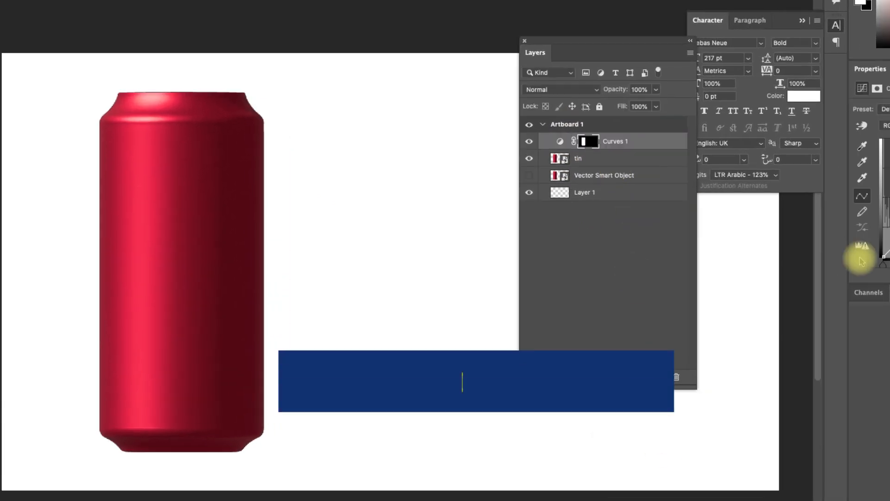
drag(887, 224, 780, 232)
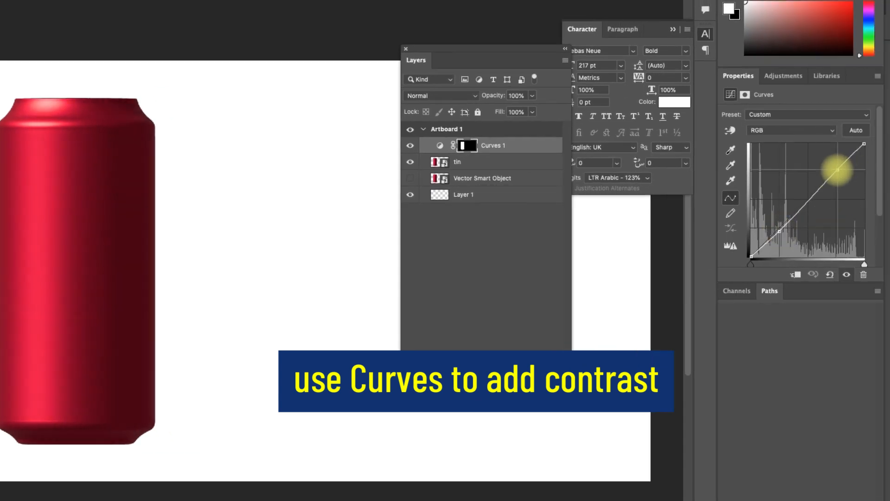
drag(864, 144, 866, 148)
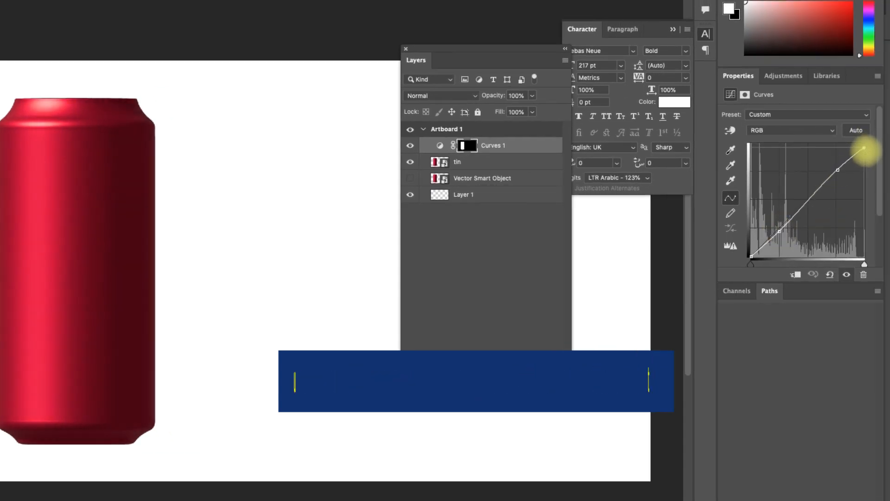
Combine the Curves 1 and tin layers into one Smart Object and rasterize it.
click(504, 147)
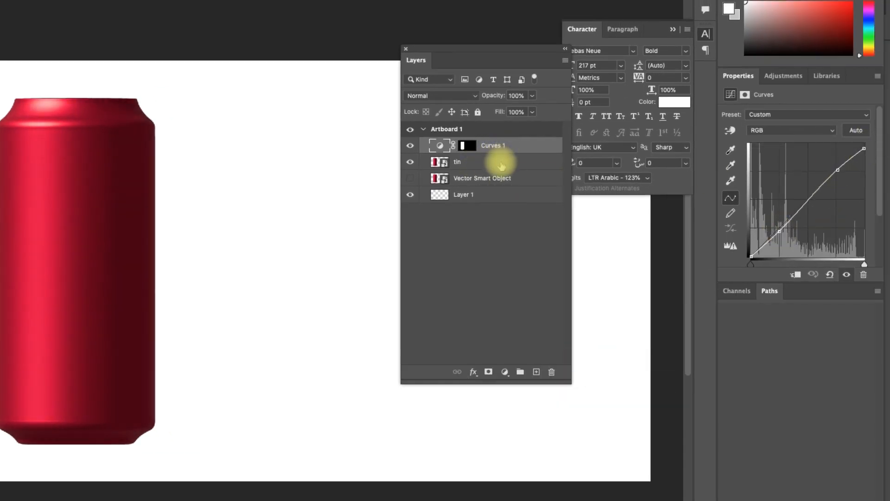
shift+click(502, 166)
right_click(501, 167)
click(547, 292)
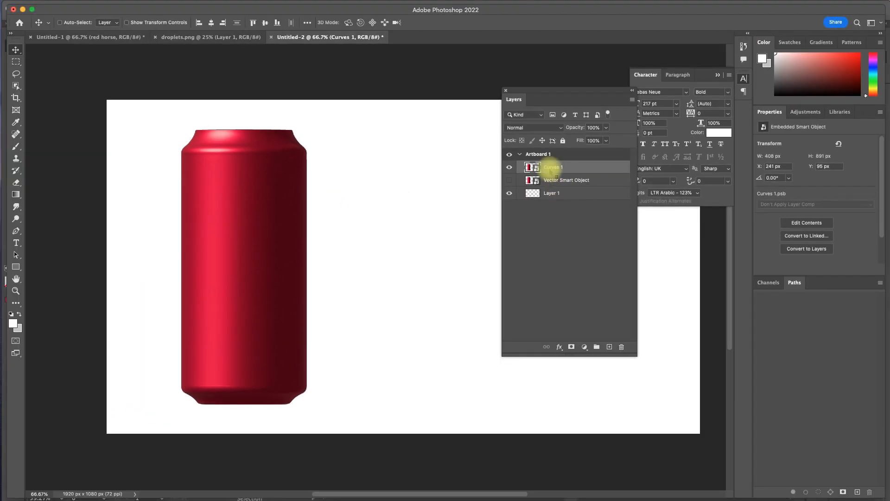
right_click(552, 168)
click(571, 356)
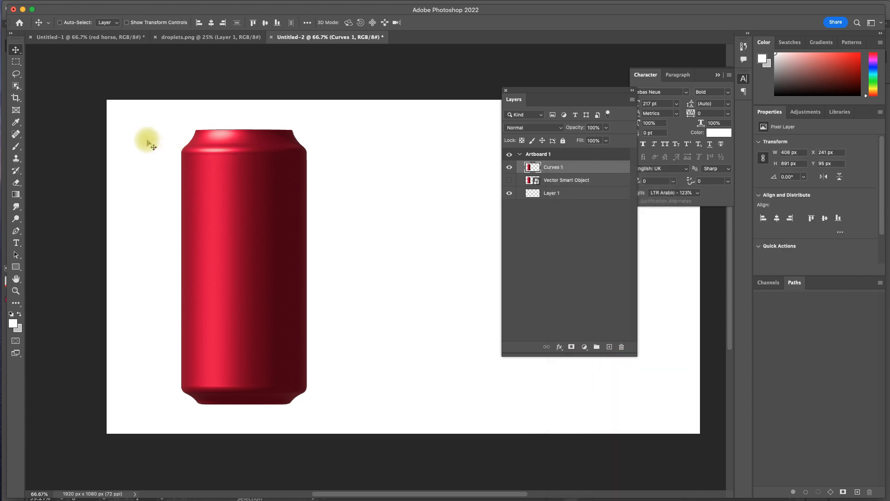
Select the can's top rim with the Elliptical Marquee and copy it to a new layer about 321 by 17 px.
click(15, 61)
click(65, 69)
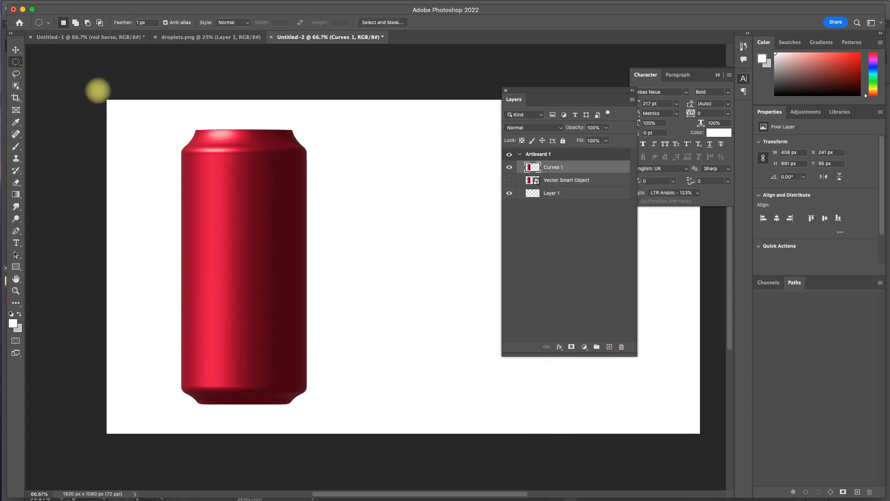
mouse_move(158, 113)
mouse_down()
mouse_move(371, 124)
mouse_move(406, 144)
mouse_move(290, 127)
mouse_move(293, 118)
mouse_up()
right_click(294, 118)
click(333, 192)
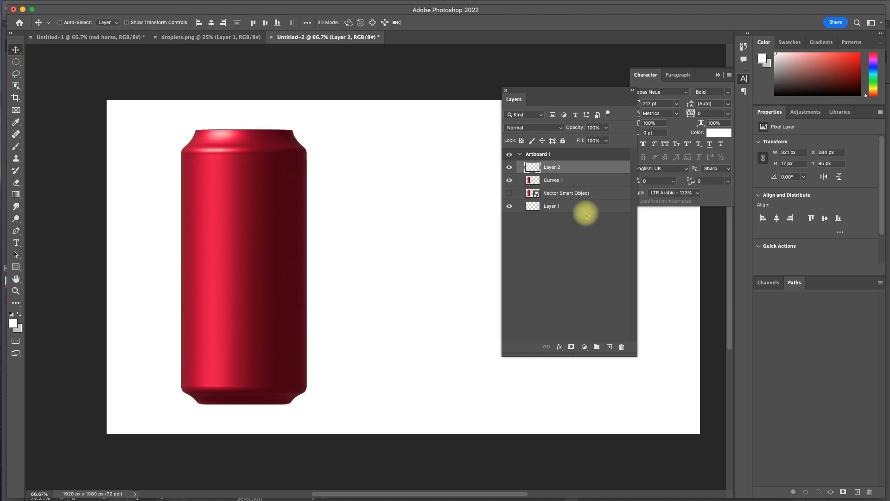
Desaturate the top rim layer to grey with Hue/Saturation and raise its lightness slightly.
key(super+u)
drag(571, 235, 525, 235)
drag(571, 255, 584, 260)
click(673, 168)
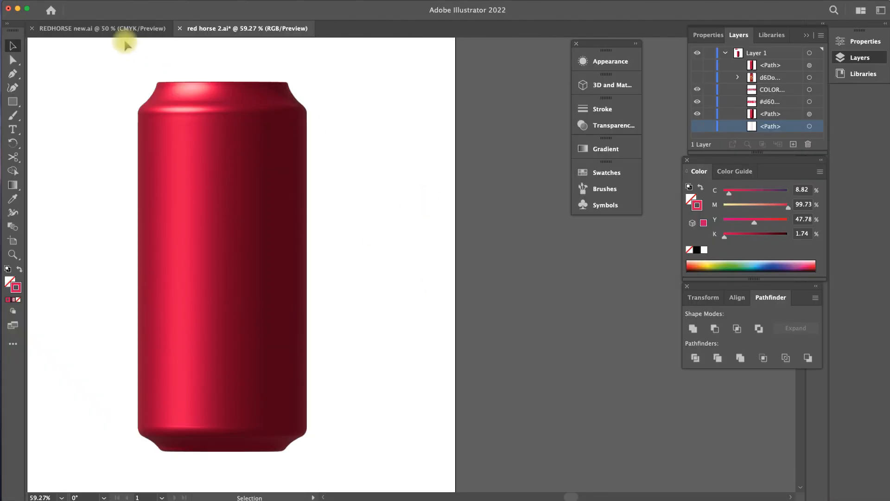
Copy the Black Horse Beer logo from Illustrator, paste it into Photoshop as a Smart Object and scale it to about 315 px wide on the can.
click(123, 34)
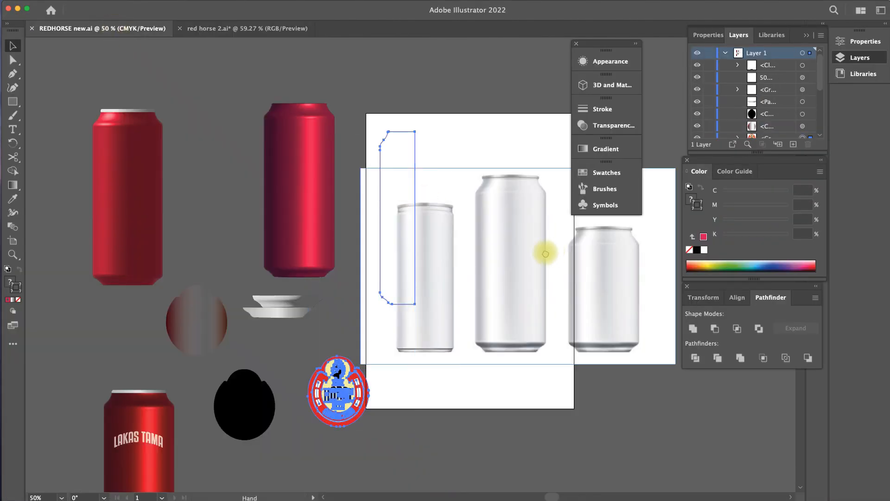
drag(321, 337, 471, 205)
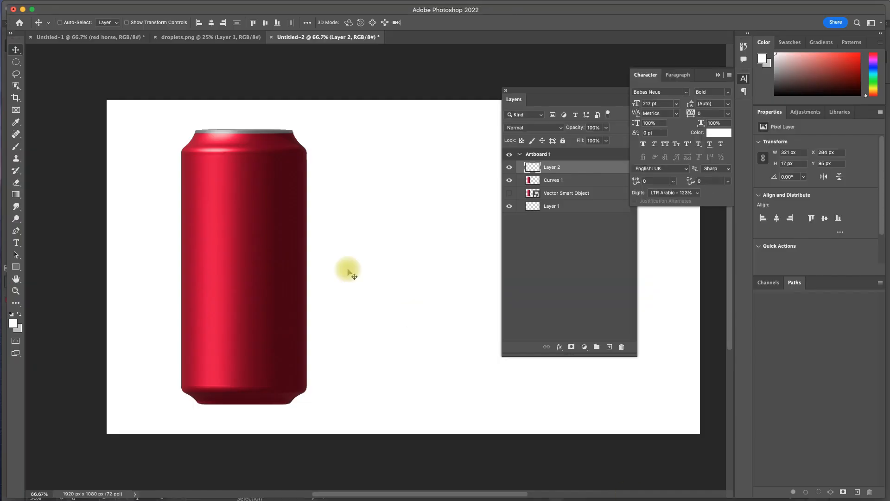
key(super+v)
click(630, 266)
drag(469, 193, 431, 235)
drag(427, 296, 269, 253)
key(Return)
Rename the pasted badge layer logo and set its blend mode to Lighten.
double_click(557, 168)
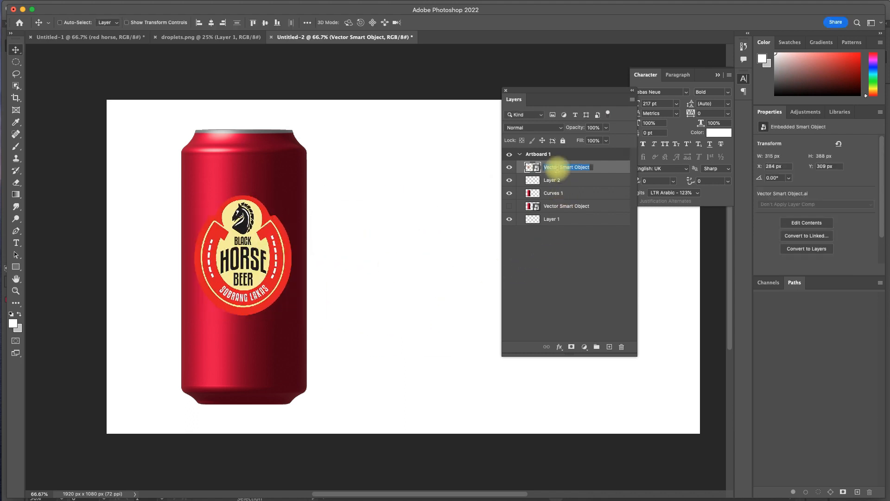
click(559, 127)
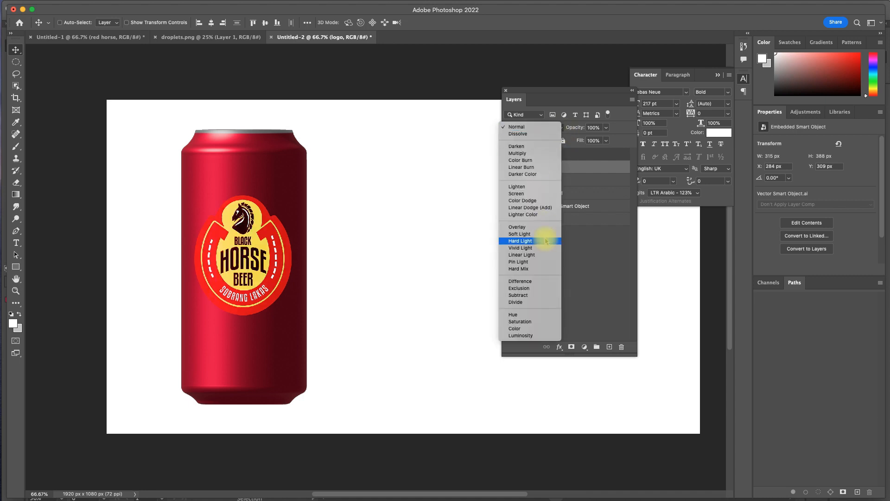
click(522, 188)
Blend the logo into the can with Blend If, splitting This Layer's blacks to 0/98 and Underlying Layer's blacks to 0/57.
double_click(604, 170)
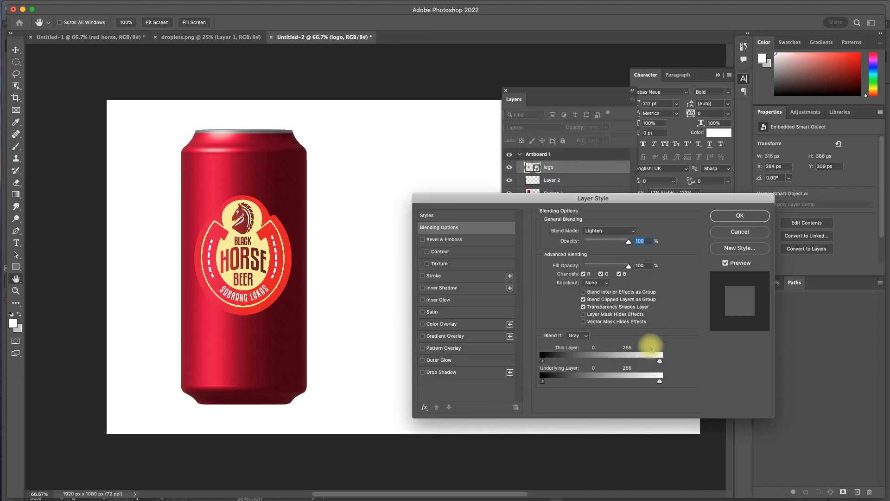
drag(556, 384, 601, 367)
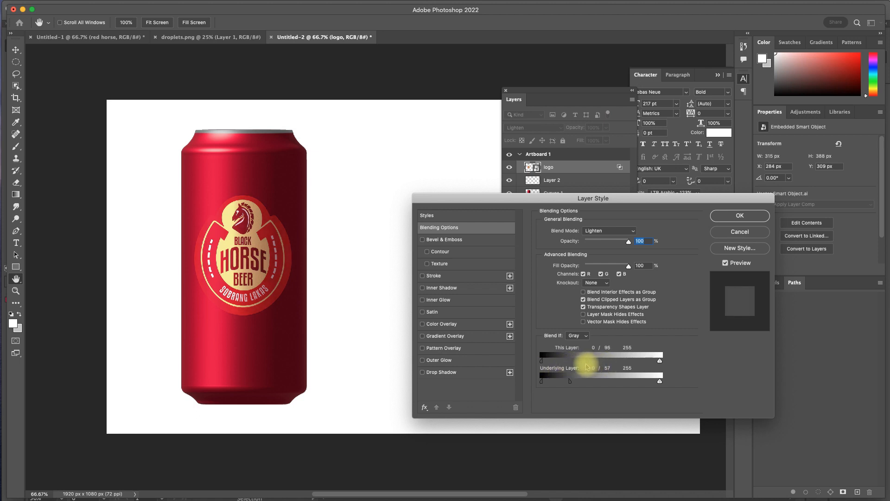
click(740, 215)
key(z)
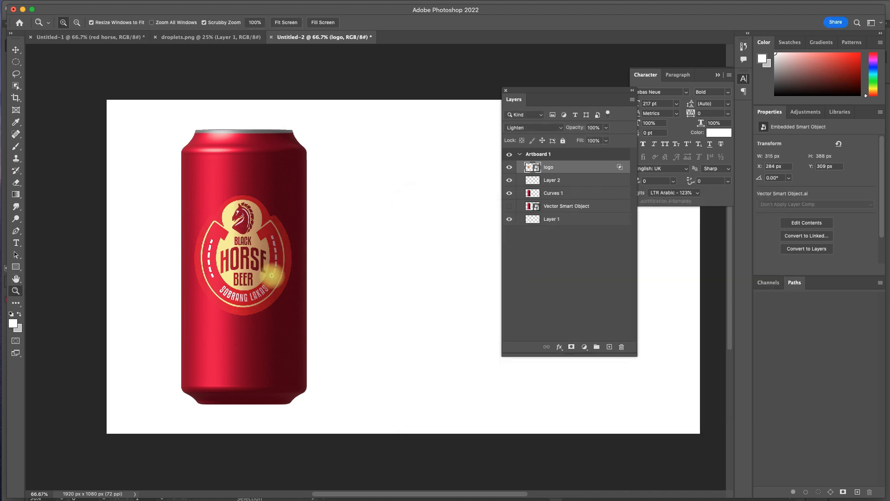
click(252, 277)
click(253, 277)
alt+click(253, 276)
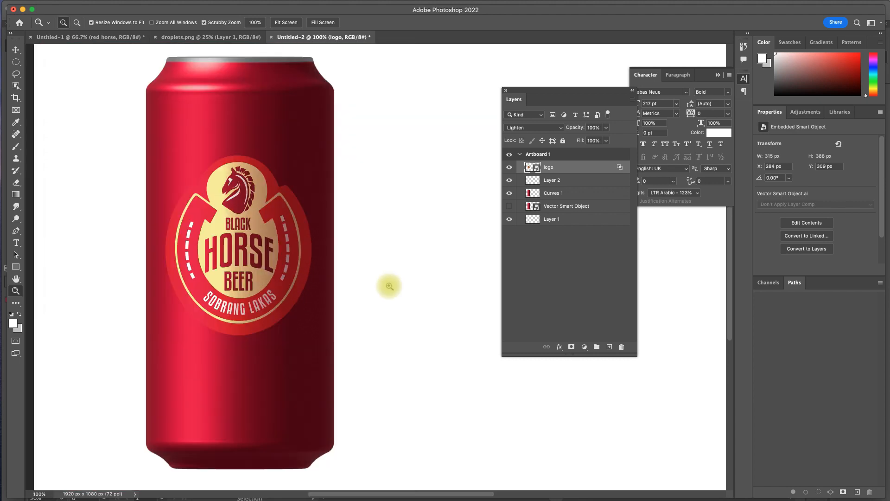
alt+click(310, 274)
Add the text 300Ml in white Bebas Neue Bold at 21 pt near the can's lower left edge.
click(15, 243)
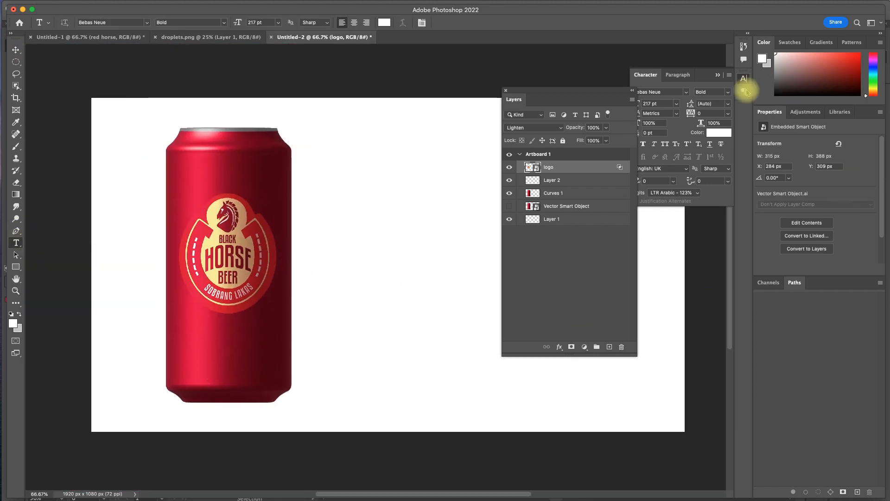
click(690, 74)
click(676, 104)
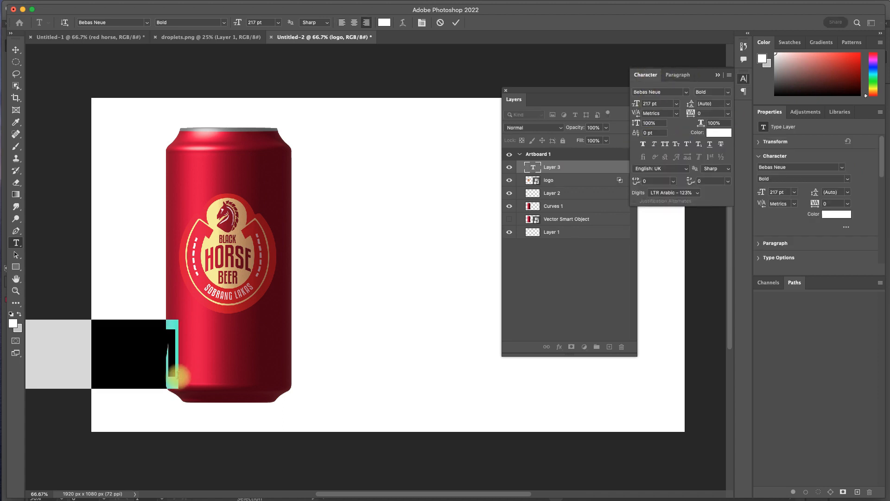
click(660, 175)
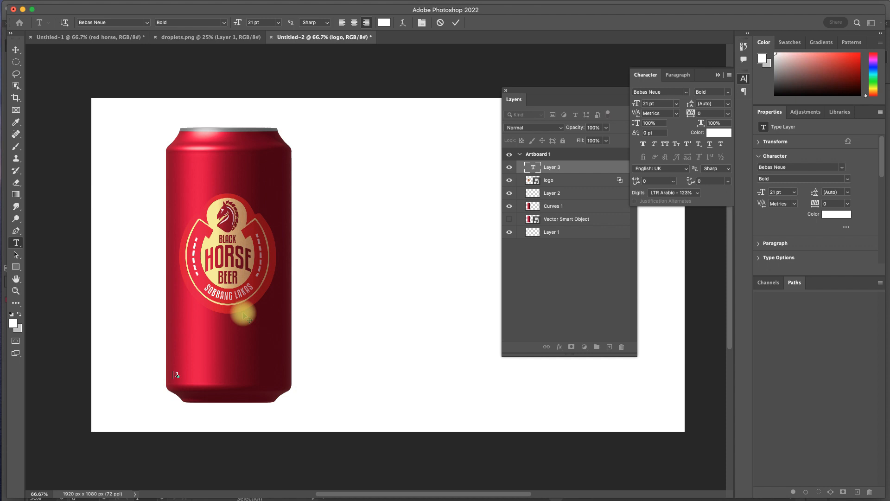
Move the 300Ml text slightly inward from the can's lower left edge and set its size to 24 pt.
click(16, 292)
click(159, 377)
key(v)
mouse_move(193, 377)
mouse_down()
mouse_move(227, 383)
mouse_move(213, 397)
mouse_move(205, 368)
mouse_up()
key(z)
key(v)
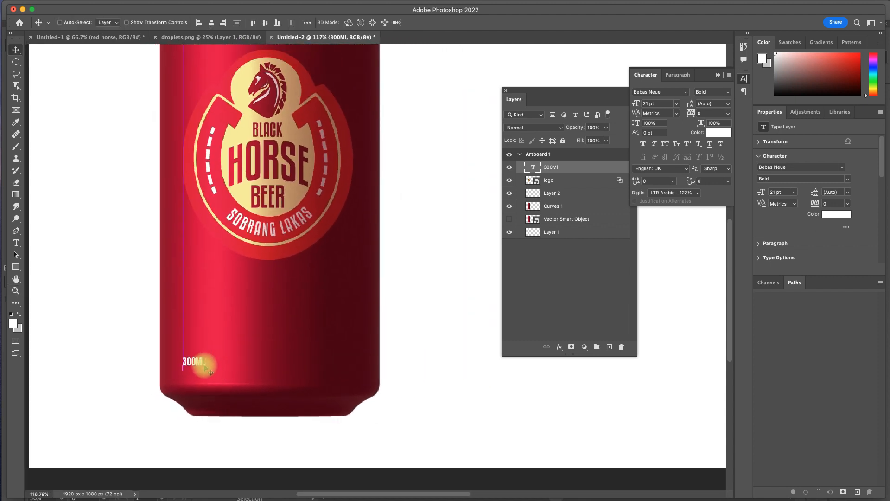
text(24)
key(Return)
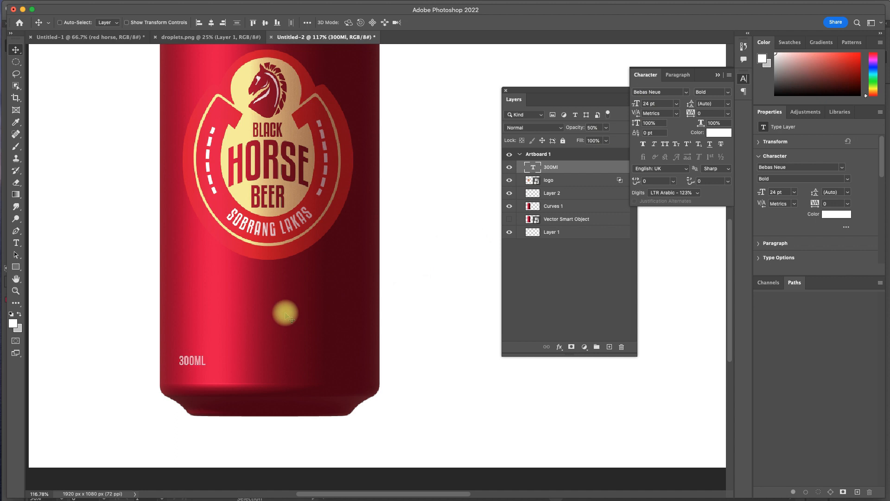
Duplicate the 300Ml text to the can's lower right, change the copy to 99% Alc. and set its direction to left-to-right.
drag(242, 320, 353, 321)
double_click(323, 361)
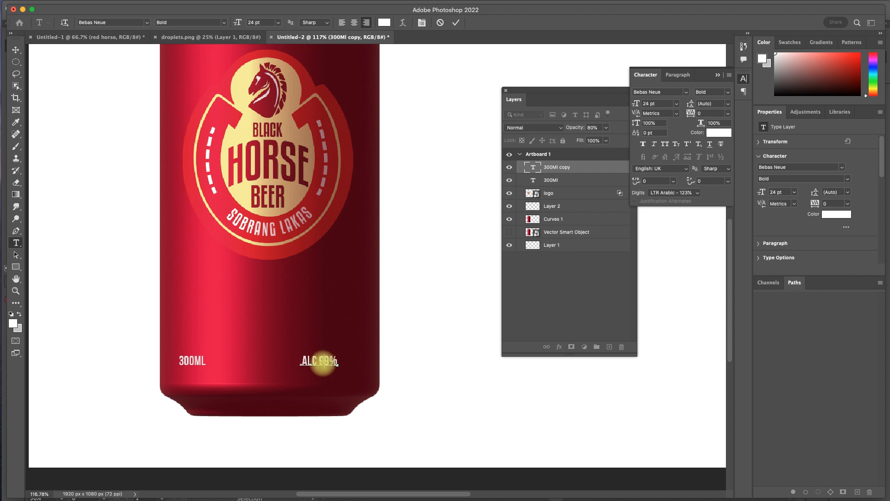
scroll(878, 192, down, 5)
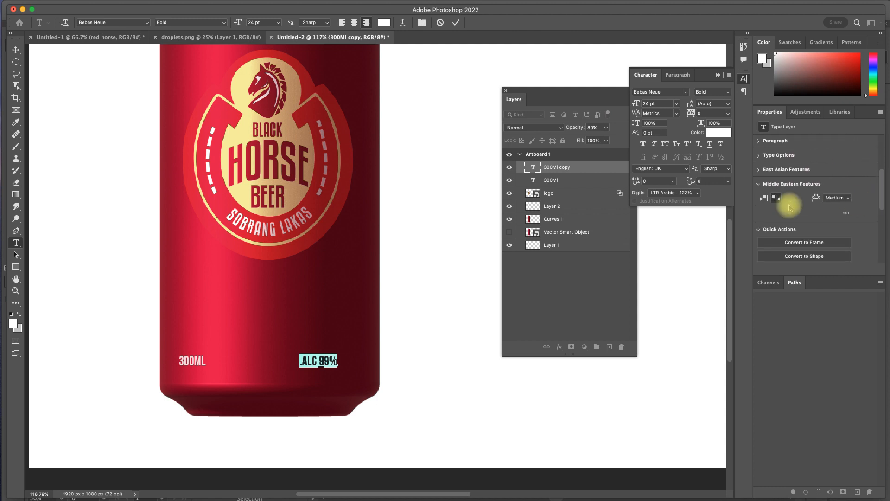
click(764, 198)
click(16, 49)
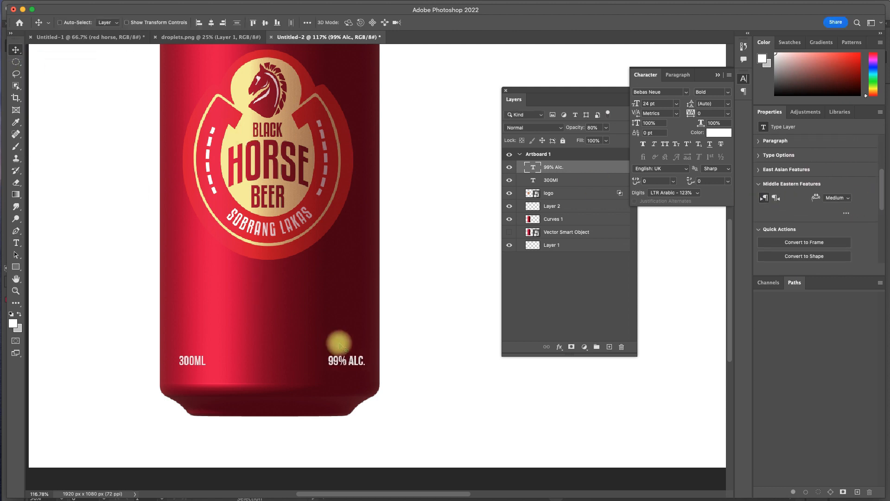
Recolour the 99% Alc. text to a muted greyish pink, bba4a9.
click(11, 323)
click(355, 340)
click(682, 258)
click(719, 133)
click(352, 340)
click(556, 294)
click(534, 271)
drag(534, 271, 489, 277)
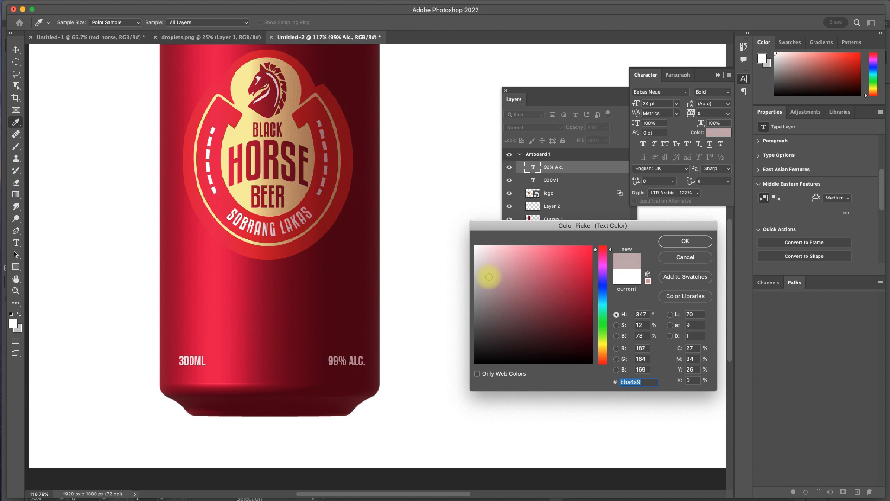
click(661, 240)
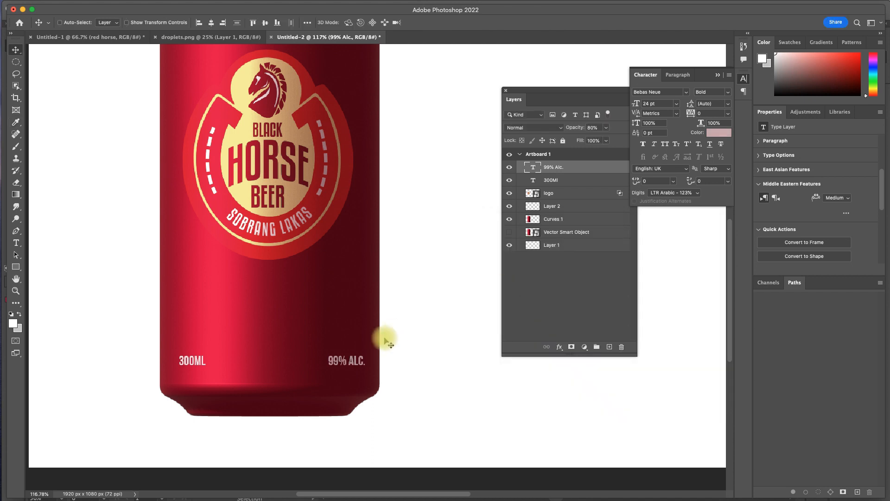
Merge the layers from 99% Alc. down to Curves 1, keep the originals in a hidden group, and make the merged layer a Smart Object.
key(super+minus)
drag(372, 205, 304, 266)
key(super+minus)
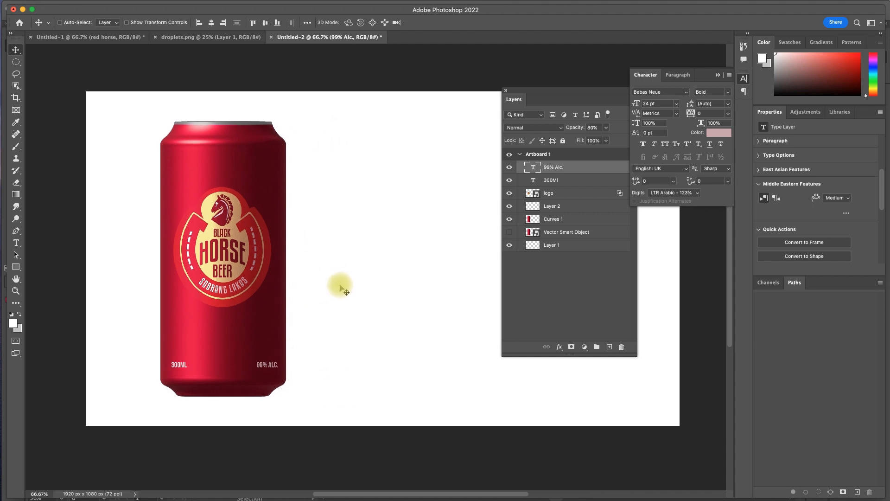
shift+click(572, 218)
click(632, 99)
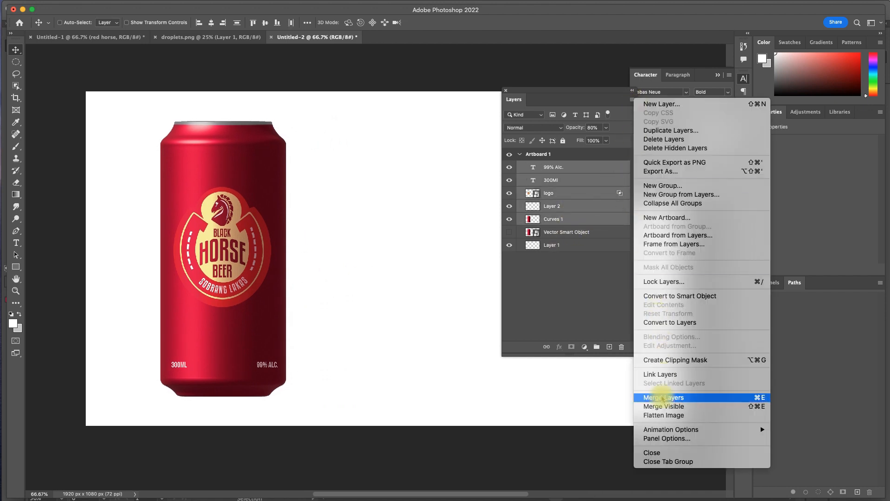
click(663, 399)
right_click(534, 171)
key(Escape)
right_click(564, 171)
click(588, 302)
Add a Vibrance adjustment above the merged can with Vibrance -7 and Saturation -16.
click(584, 347)
click(612, 422)
drag(815, 170, 807, 154)
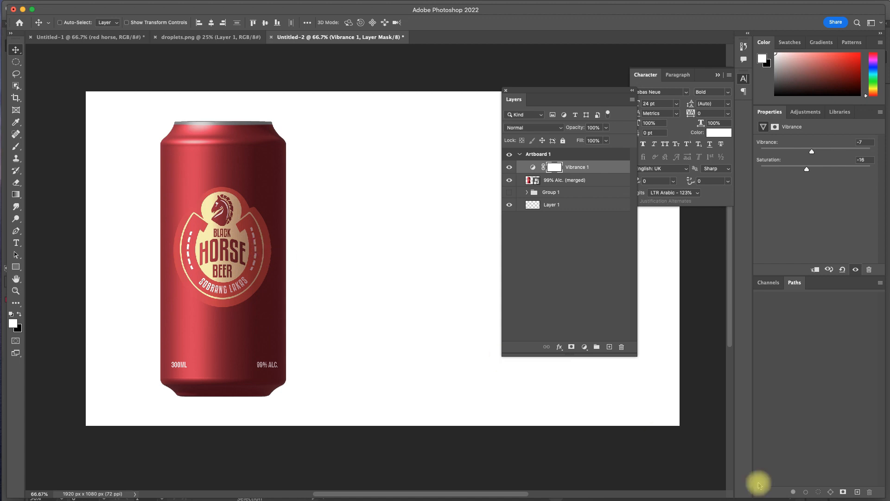
Bring the water droplets image from droplets.png into the can document as a new layer.
key(super+Tab)
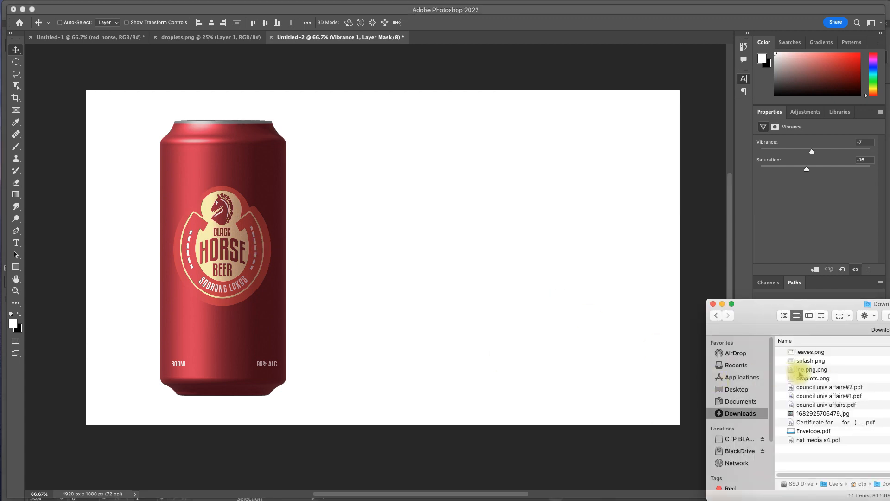
drag(800, 378, 398, 498)
drag(352, 210, 389, 255)
key(ctrl+minus)
key(ctrl+minus)
Scale and position the droplets layer so it covers the can from rim to base.
key(ctrl+t)
drag(490, 179, 349, 425)
drag(317, 459, 316, 228)
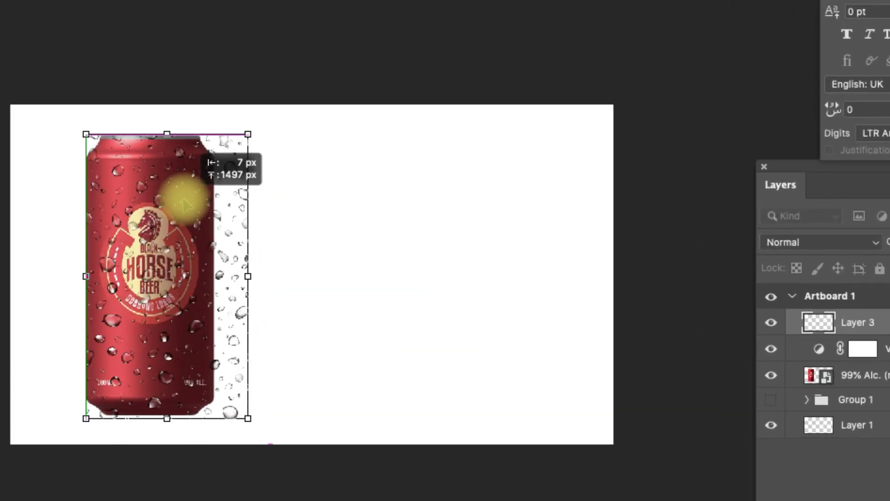
drag(249, 279, 215, 288)
drag(154, 417, 153, 401)
drag(151, 139, 151, 141)
key(Return)
Remove the droplets that extend beyond the can's outline.
key(z)
click(166, 155)
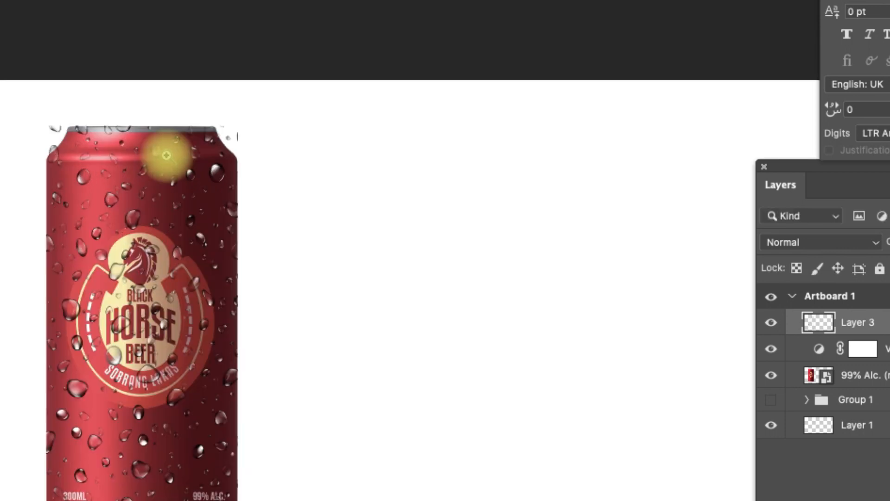
right_click(167, 156)
click(387, 246)
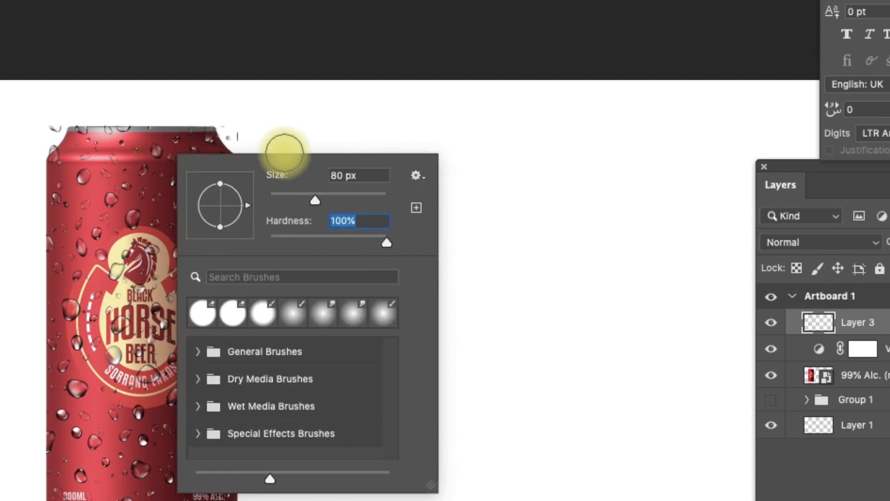
click(264, 105)
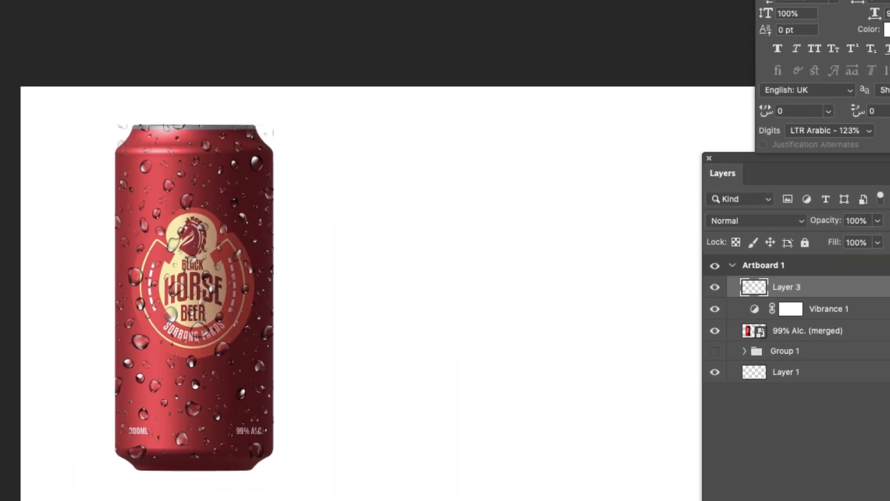
mouse_move(100, 87)
mouse_down()
mouse_move(116, 145)
mouse_move(137, 120)
mouse_move(124, 126)
mouse_move(98, 209)
mouse_move(109, 225)
mouse_move(100, 384)
mouse_move(109, 448)
mouse_move(343, 403)
mouse_move(304, 126)
mouse_move(211, 114)
mouse_move(252, 116)
mouse_move(297, 219)
mouse_move(278, 227)
mouse_move(280, 196)
mouse_move(267, 272)
mouse_move(308, 348)
mouse_move(288, 390)
mouse_move(311, 370)
mouse_move(288, 336)
mouse_move(351, 341)
mouse_move(286, 249)
mouse_move(369, 256)
mouse_up()
drag(397, 319, 300, 313)
Merge the droplets, Vibrance and can layers into one layer named rh and duplicate it.
shift+click(814, 339)
key(ctrl+e)
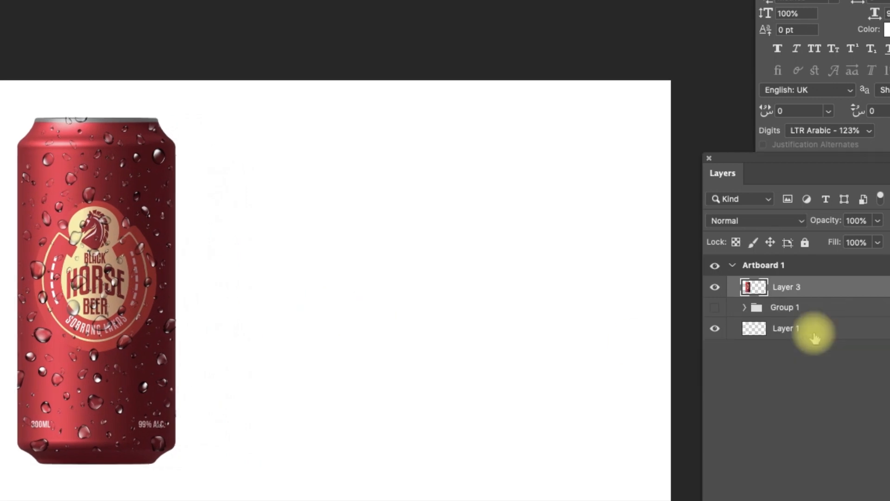
mouse_move(223, 233)
mouse_down()
mouse_move(197, 244)
mouse_move(211, 244)
mouse_up()
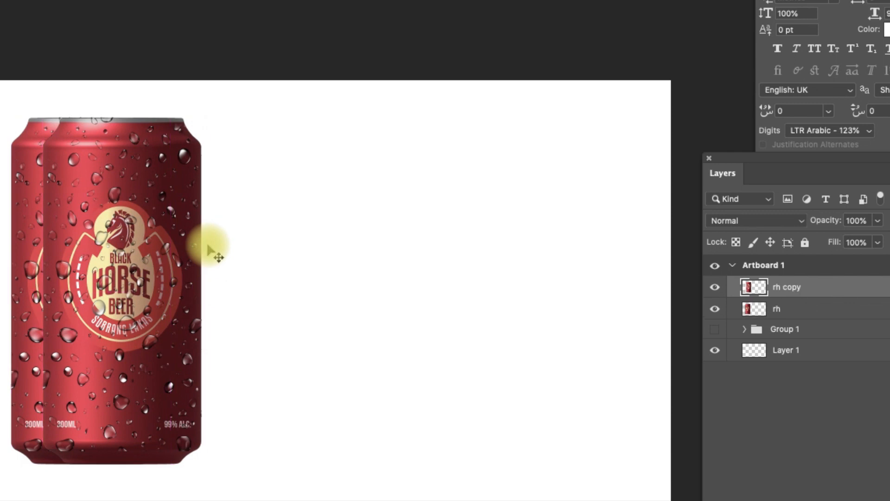
Place the duplicate can behind the original, scaled down slightly and offset to the right.
key(ctrl+bracketleft)
key(ctrl+t)
drag(201, 117, 185, 130)
key(Escape)
key(ctrl+t)
key(Return)
drag(193, 252, 236, 273)
Add a new empty layer beneath the two can layers.
click(808, 332)
click(706, 465)
key(m)
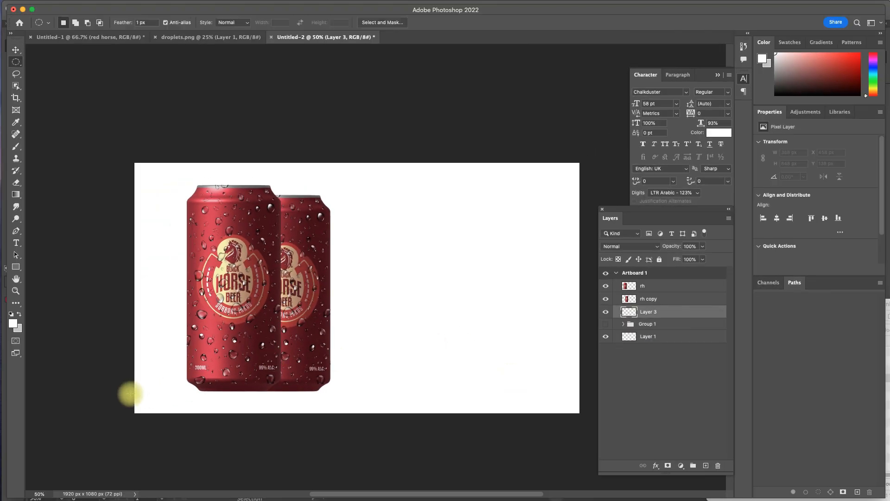
mouse_move(134, 395)
mouse_down()
mouse_move(418, 413)
mouse_move(426, 430)
mouse_up()
key(super+d)
Select a full-width rectangular strip about 93 px high along the artboard's bottom, below the cans.
right_click(16, 62)
click(52, 61)
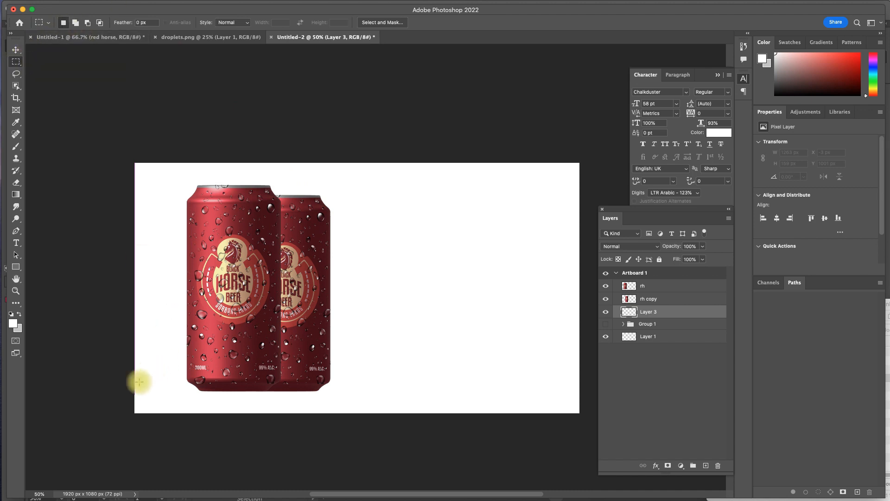
drag(137, 393, 514, 425)
Fill the selected strip with a vertical linear gradient in dark blue-grey tones.
key(g)
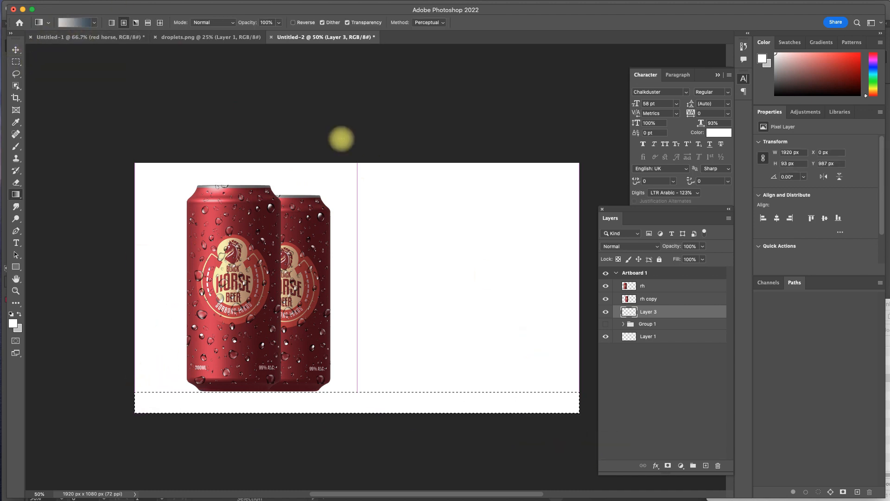
drag(373, 394, 374, 413)
click(112, 22)
drag(397, 369, 378, 398)
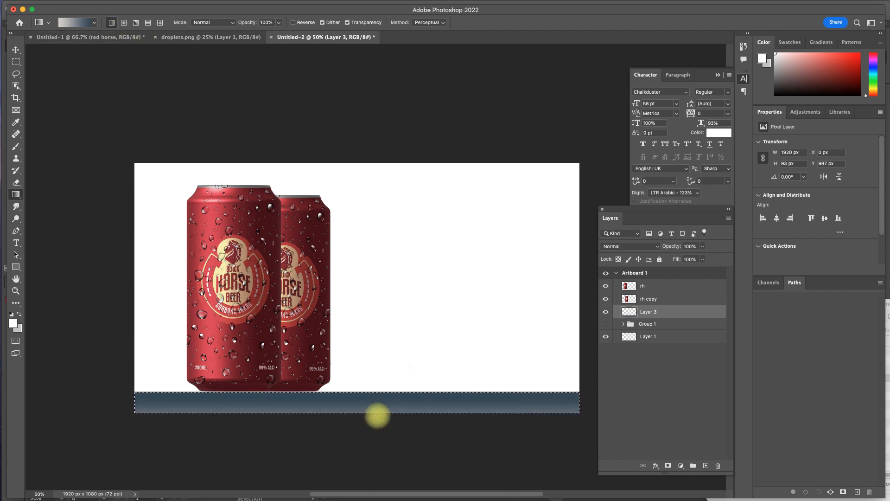
Deselect the gradient strip and scale it up to about 2384 × 115 px so it reaches behind the cans' bases.
key(super+d)
key(v)
key(super+t)
drag(359, 392, 361, 387)
key(Return)
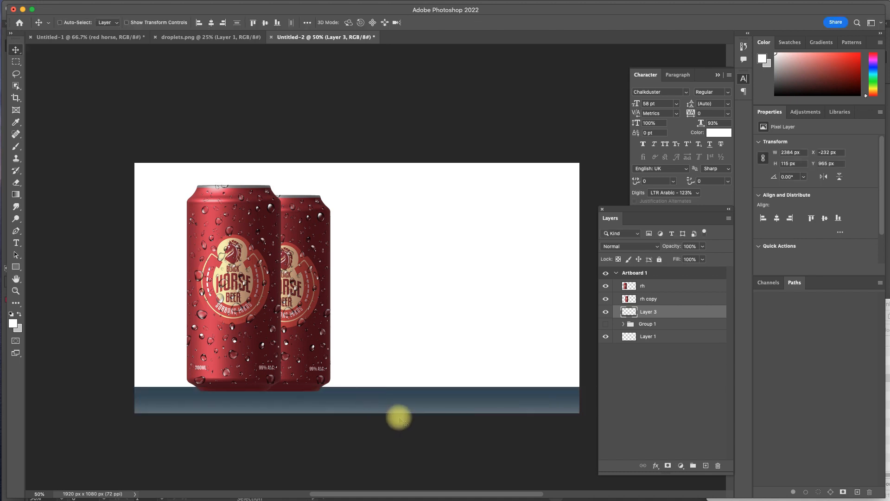
Nudge both cans up together to a Y position of 83 px.
click(674, 298)
shift+click(663, 285)
key(Up)
key(Up)
key(Up)
key(Up)
key(Up)
key(Up)
key(Up)
key(Up)
key(Up)
key(Up)
key(Up)
key(Up)
key(Up)
key(Up)
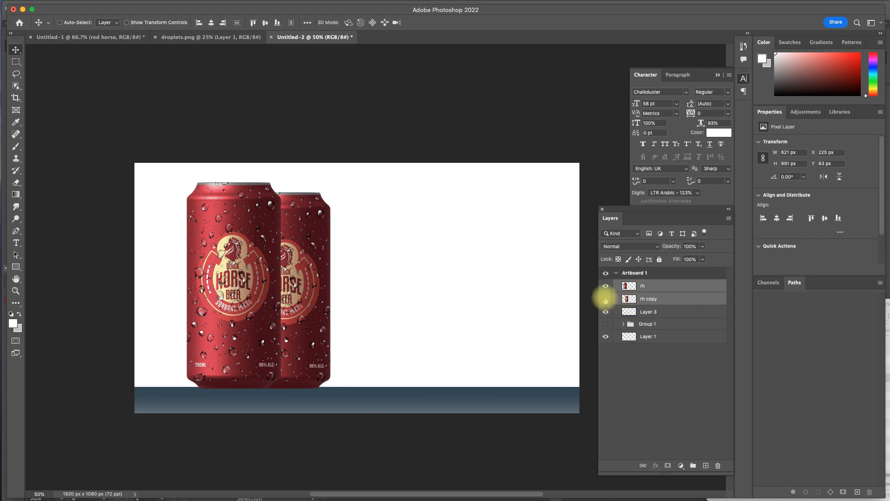
On the rear can's layer, select a vertical strip about 115 × 827 px along the front can's right edge.
click(631, 299)
key(m)
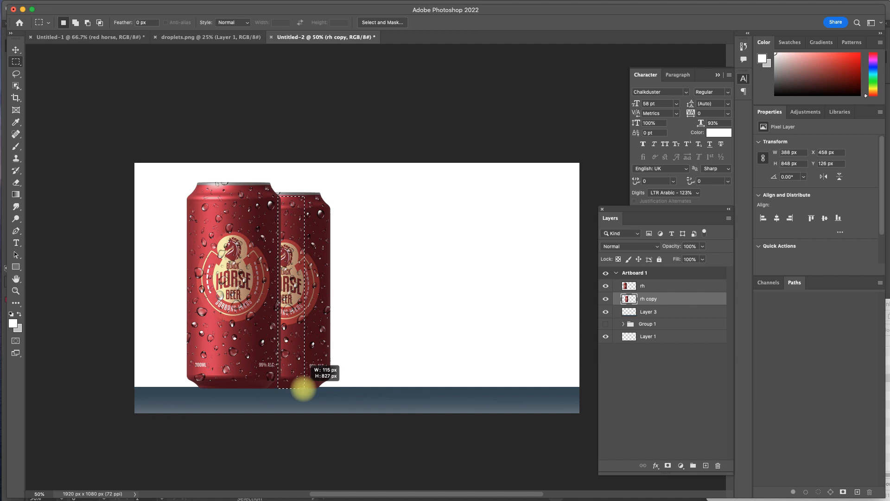
drag(304, 388, 305, 388)
Paint a dark red shadow in the selected strip with a soft 125 px brush, using a darkened colour sampled from the can.
key(b)
right_click(289, 271)
drag(377, 311, 320, 314)
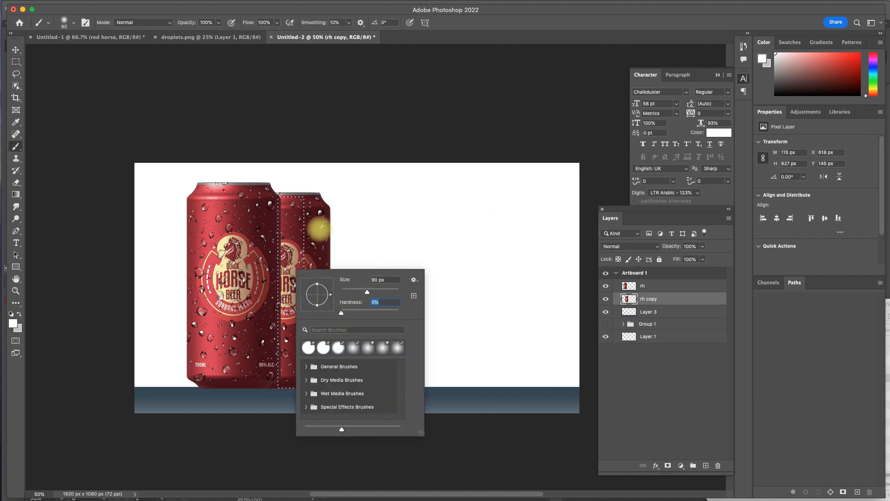
alt+click(320, 229)
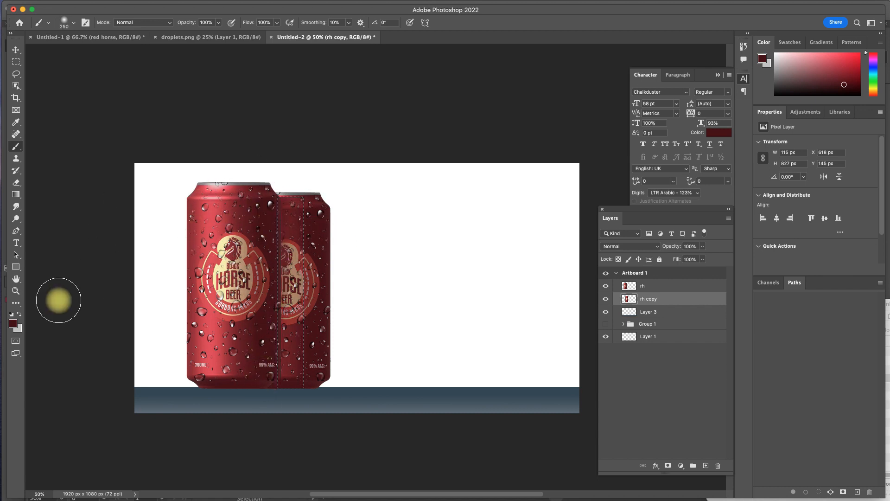
click(13, 323)
click(686, 241)
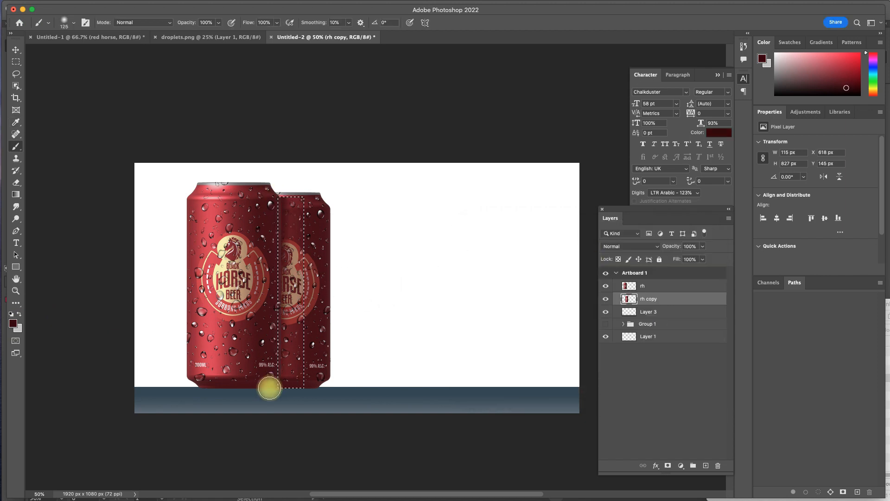
Load the rear can's outline as the selection.
key(v)
right_click(318, 312)
click(348, 312)
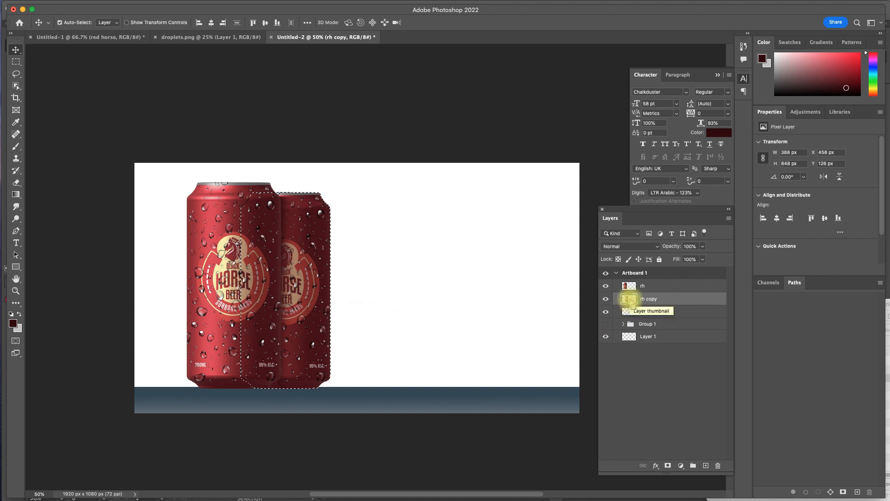
key(ctrl+u)
drag(571, 255, 576, 260)
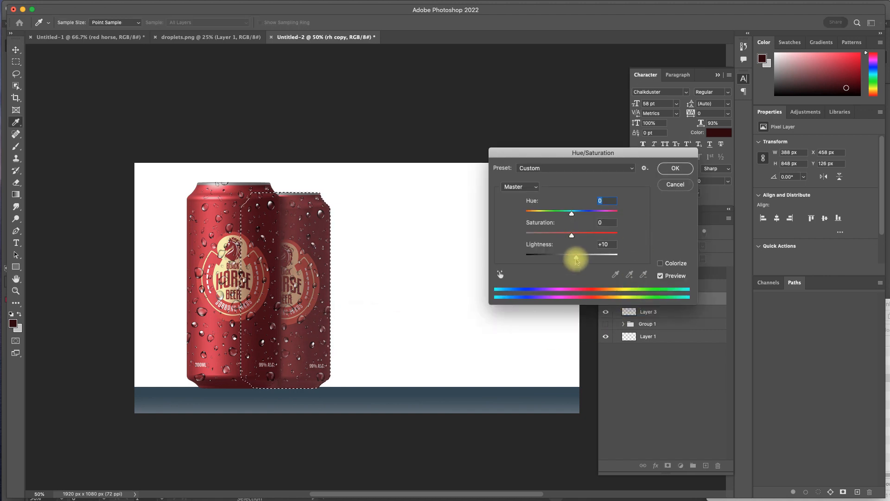
click(673, 186)
Brighten the rear can with a raised RGB curve, using points at 188 to 203 and 48 to 65 plus a lifted midtone.
key(ctrl+m)
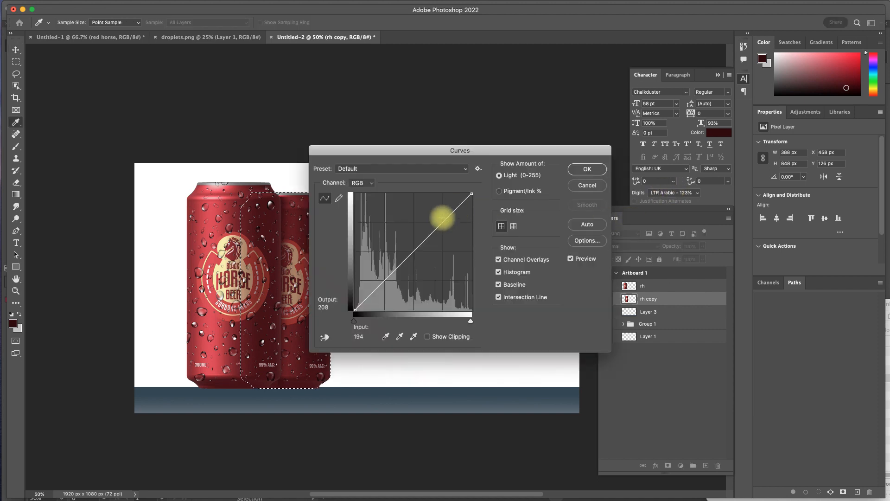
drag(443, 223, 441, 214)
drag(444, 151, 534, 155)
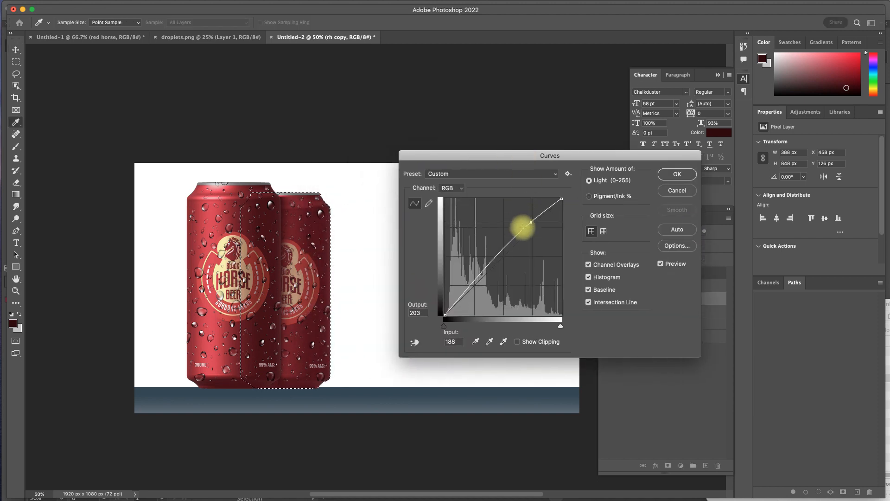
drag(501, 251, 496, 247)
drag(467, 287, 467, 285)
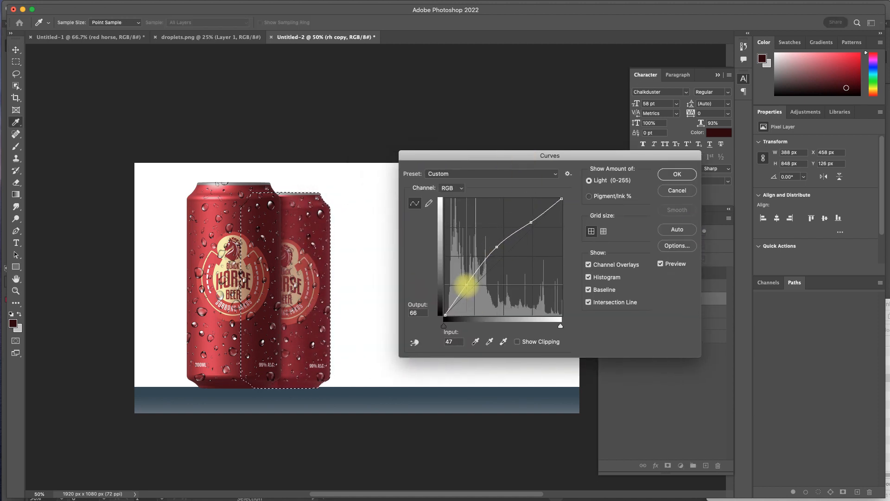
click(673, 175)
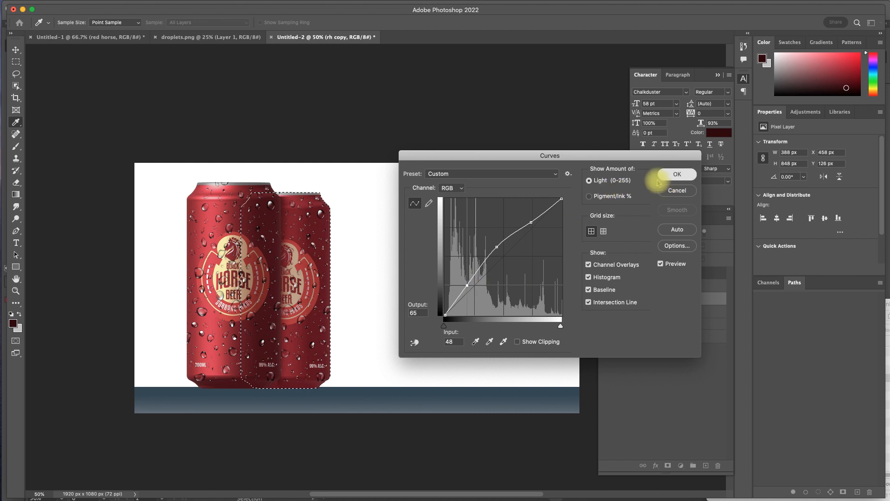
Add a new empty layer directly beneath the dark strip layer.
drag(340, 323, 320, 313)
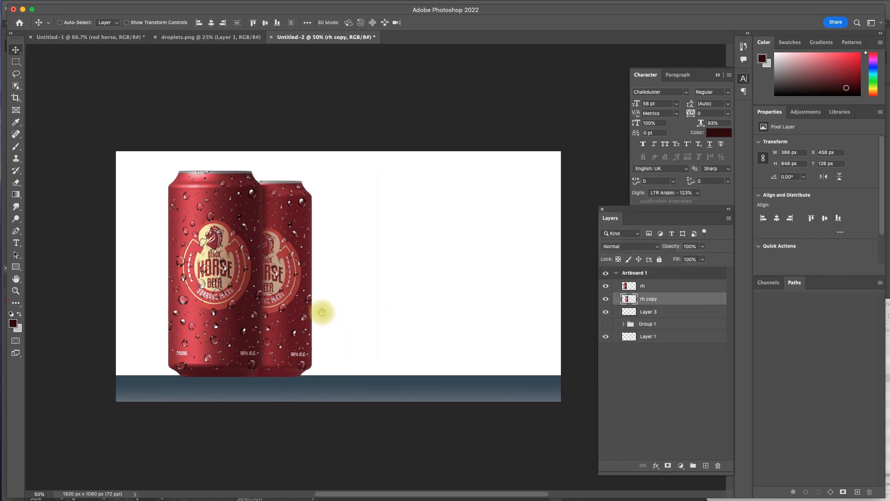
click(649, 312)
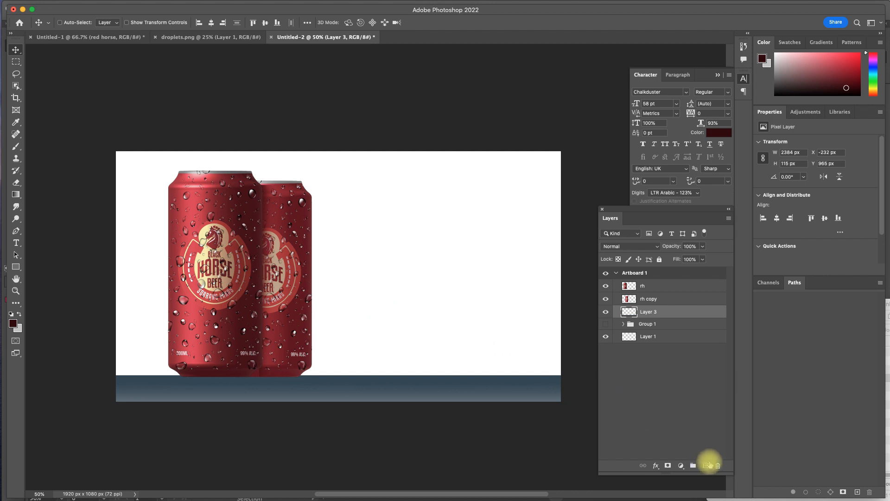
click(705, 466)
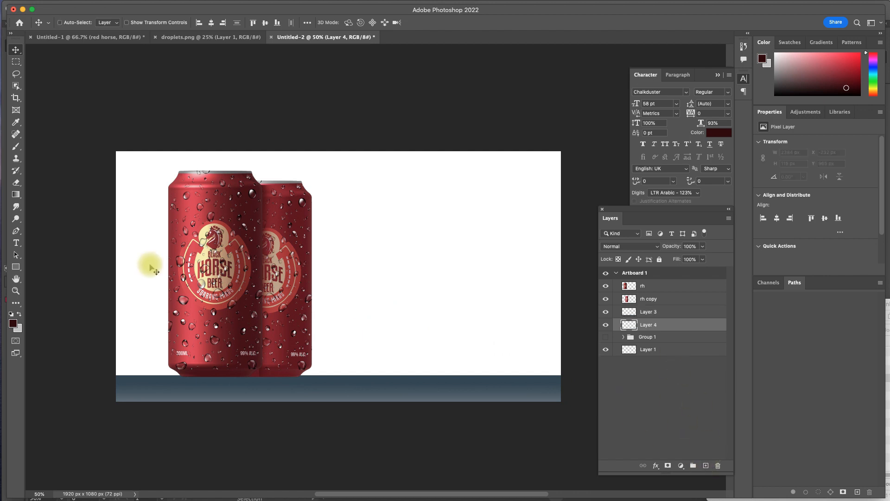
Fill the new background layer with a radial gradient using a light blue preset from the Blues group.
key(g)
click(95, 23)
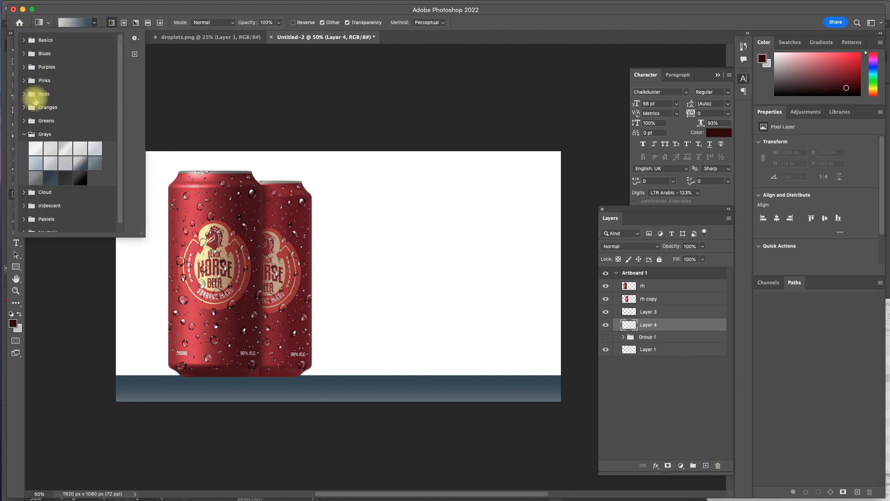
click(23, 134)
click(24, 54)
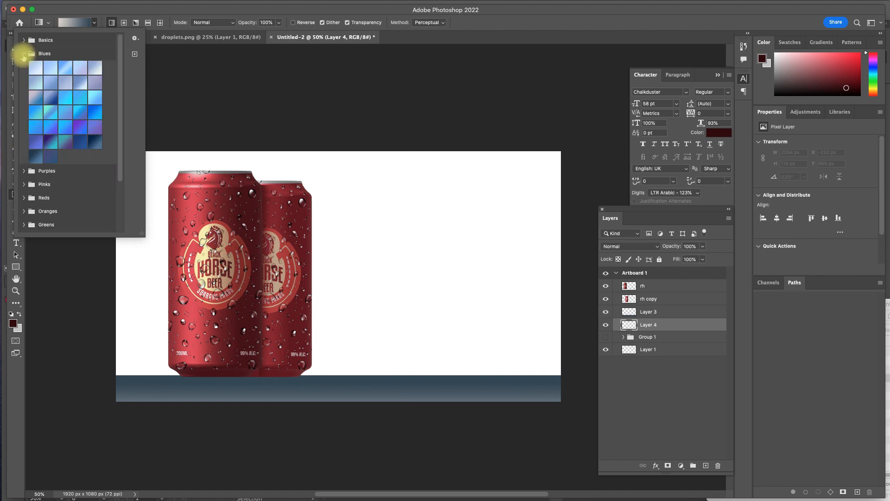
click(47, 68)
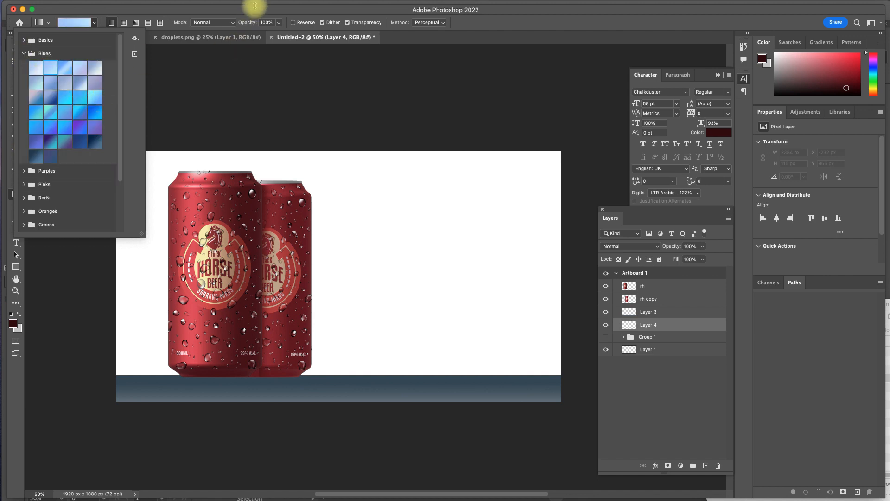
click(322, 233)
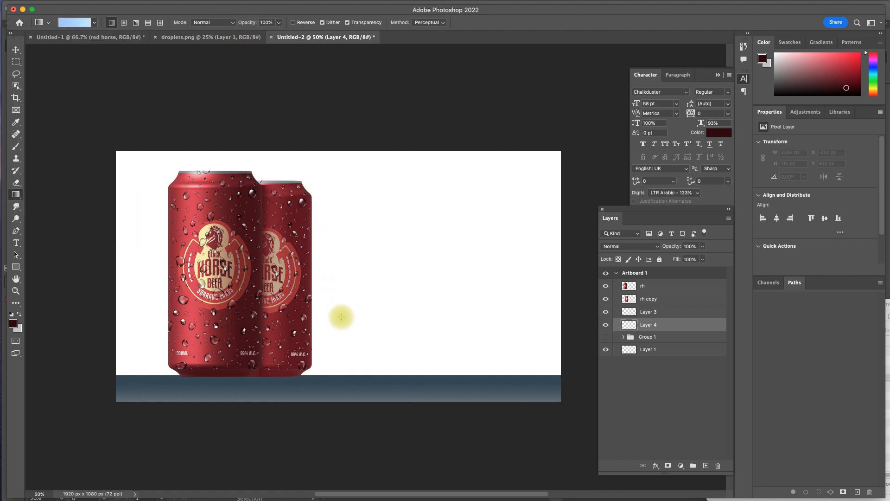
drag(324, 247, 385, 179)
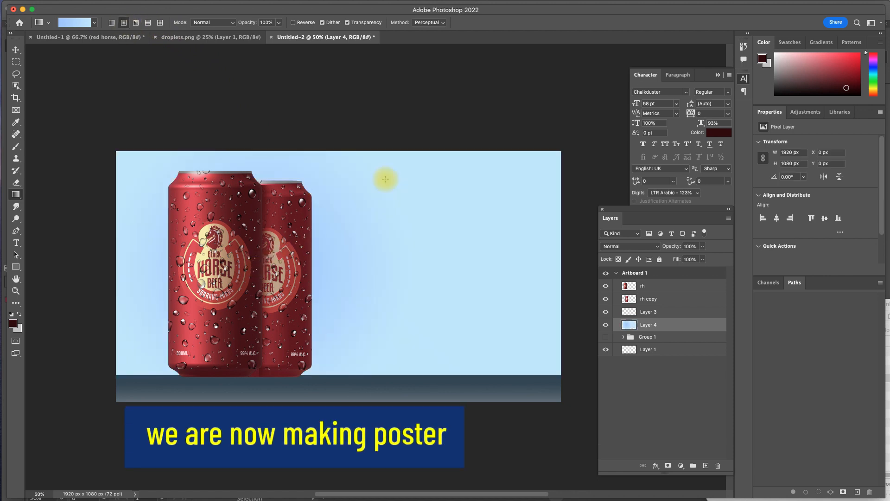
Change the gradient's darker blue stop to white and redraw the radial fill outward from behind the cans.
click(77, 22)
click(504, 354)
click(544, 392)
click(501, 252)
click(666, 238)
click(672, 219)
drag(265, 250, 437, 154)
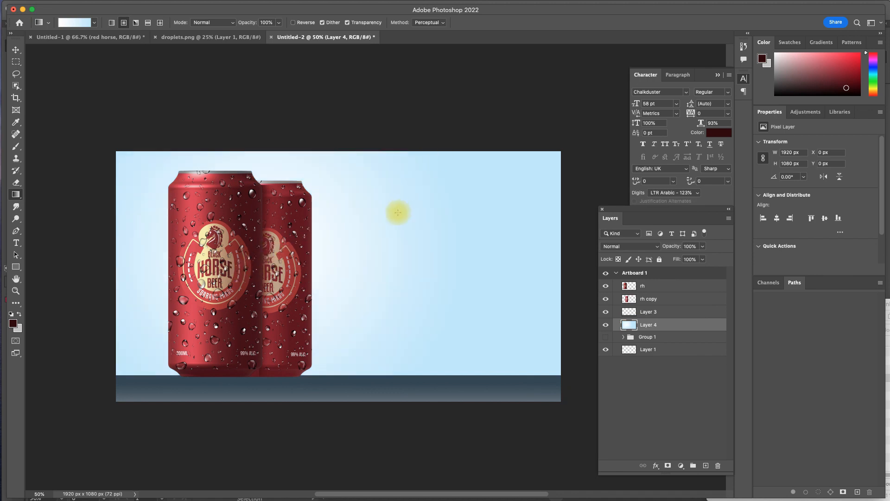
Nudge both cans up another 4 px.
key(v)
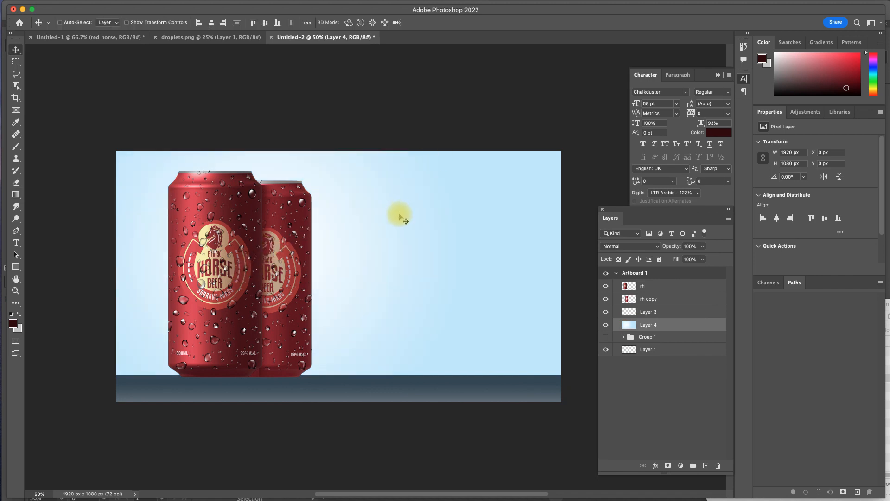
click(666, 299)
shift+click(667, 285)
key(Up)
key(Up)
key(Up)
key(Up)
Open ice.png.png, bring the ice cubes into the poster and scale them to about 235 × 215 px at the rear can's base.
click(816, 500)
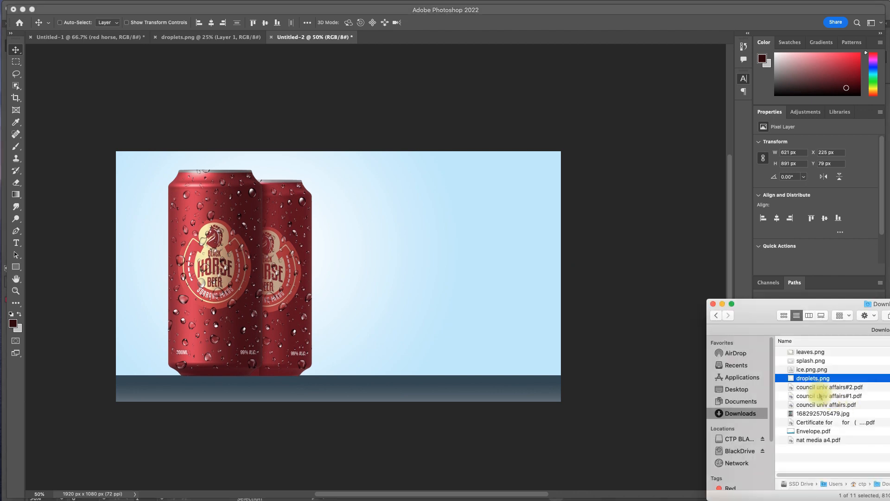
double_click(805, 369)
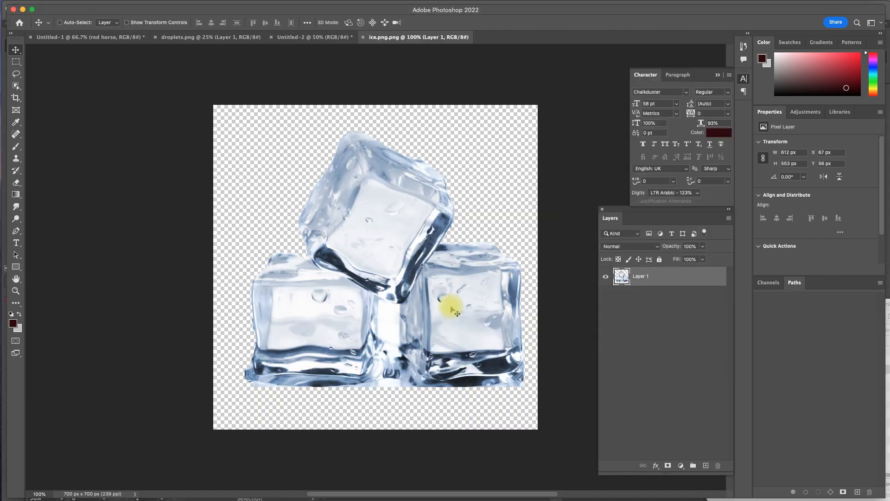
drag(417, 291, 396, 292)
key(ctrl+t)
drag(435, 224, 292, 353)
key(Return)
Flip the copied ice cluster horizontally, move it to the front can's left base and stack further copies there.
click(92, 2)
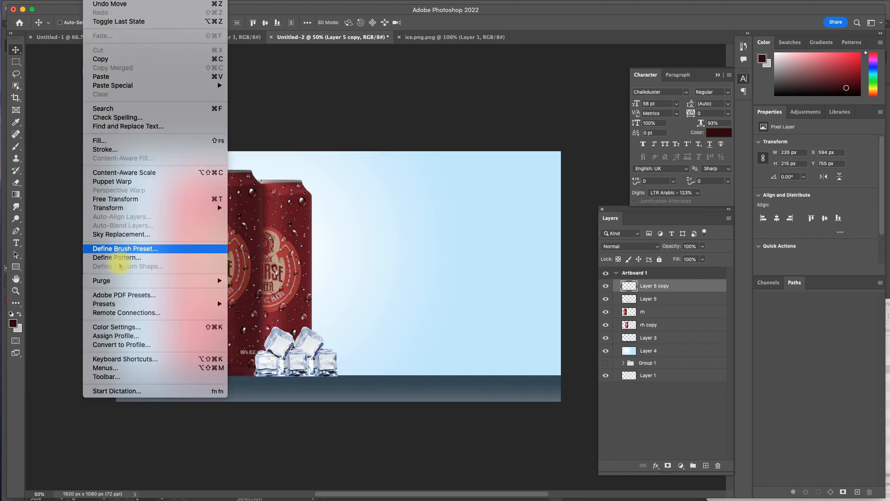
mouse_move(130, 208)
click(265, 383)
drag(283, 374, 168, 368)
drag(167, 367, 149, 335)
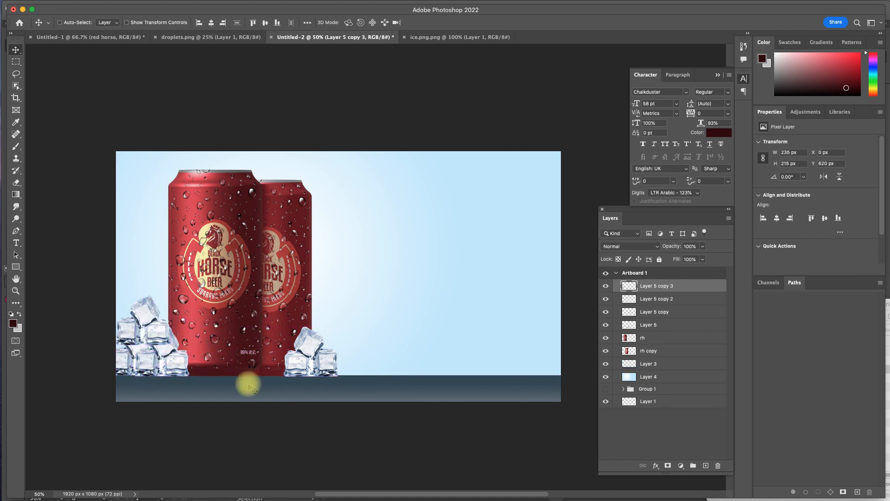
Add another ice cluster right of the rear can and two smaller copies, scaled to 79.25%, in front of the cans' bases.
right_click(304, 363)
click(314, 365)
mouse_move(306, 366)
mouse_down()
mouse_move(338, 359)
mouse_move(338, 367)
mouse_move(296, 368)
mouse_up()
key(ctrl+t)
drag(307, 325, 295, 336)
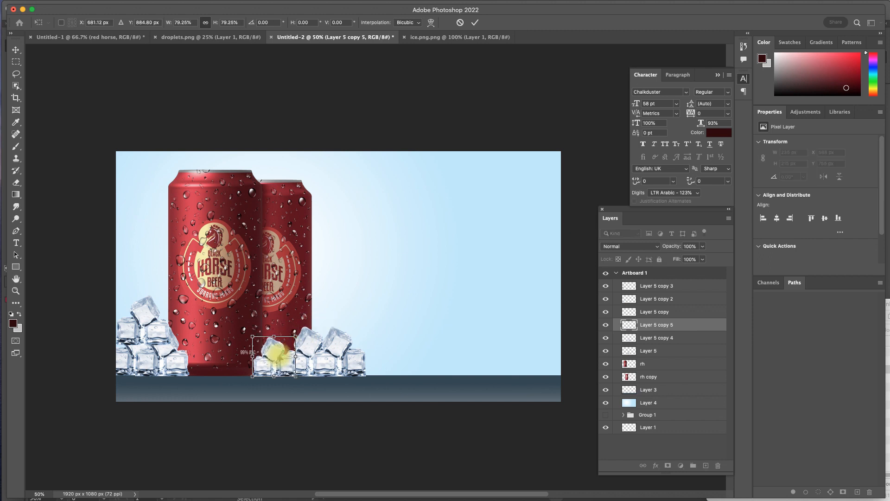
key(Return)
drag(273, 358, 211, 360)
Open splash.png, place the water splash over the cans' lower right area and rename its layer splash.
click(889, 357)
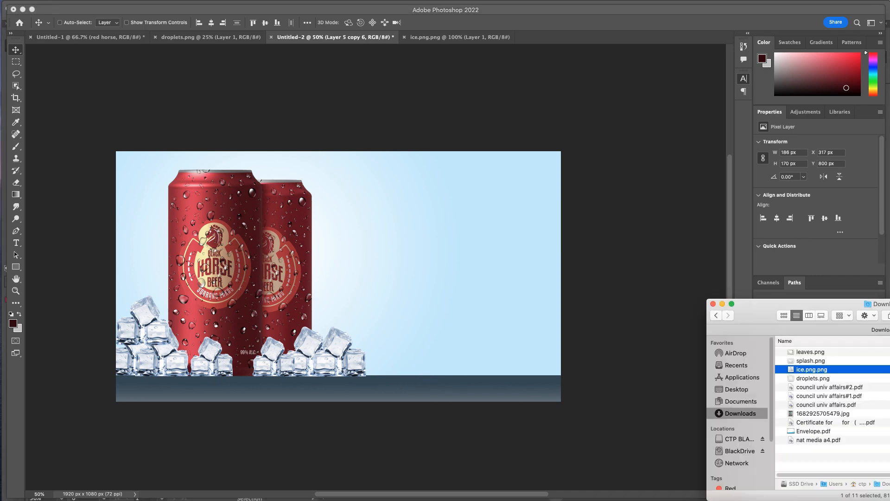
click(811, 360)
drag(411, 254, 330, 306)
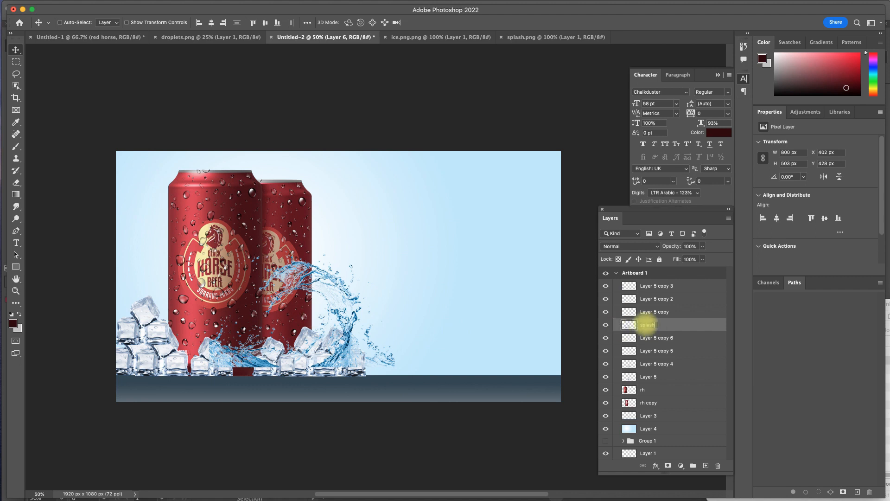
drag(349, 329, 349, 334)
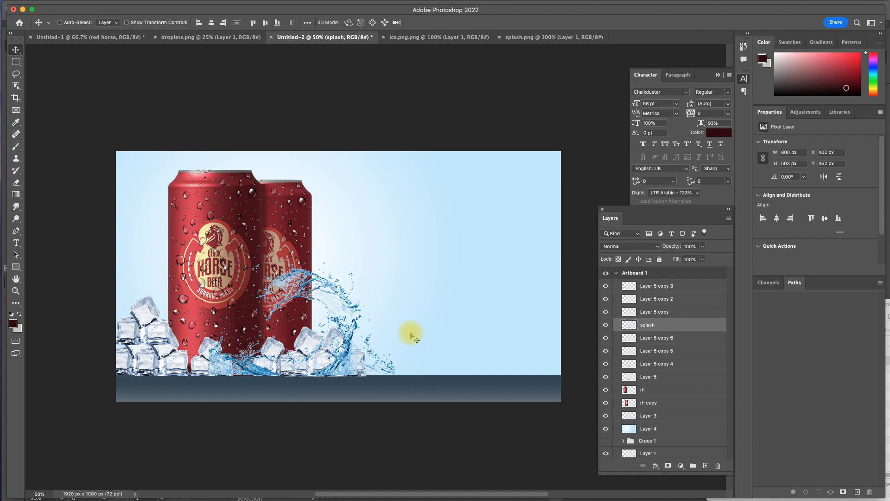
Add the text "Red Horse" in the empty blue area beside the cans.
key(z)
mouse_move(353, 264)
mouse_down()
mouse_move(399, 247)
mouse_move(366, 275)
mouse_move(374, 264)
mouse_move(346, 266)
mouse_up()
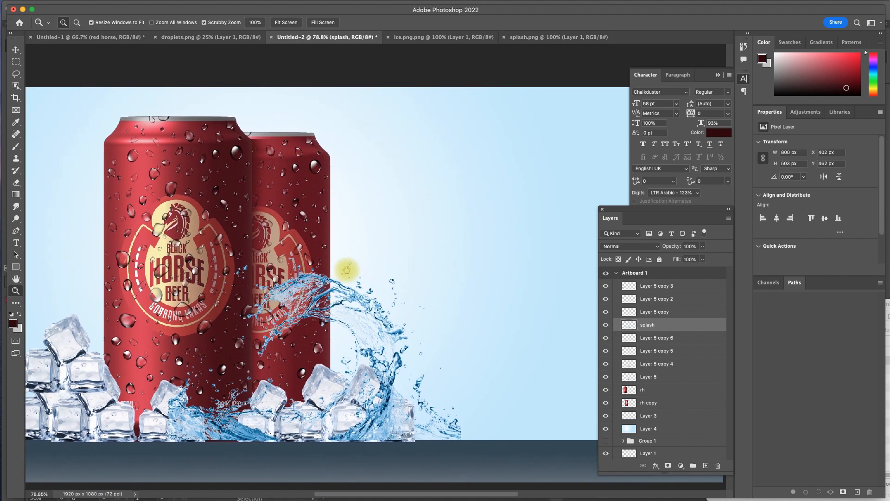
drag(404, 246, 371, 246)
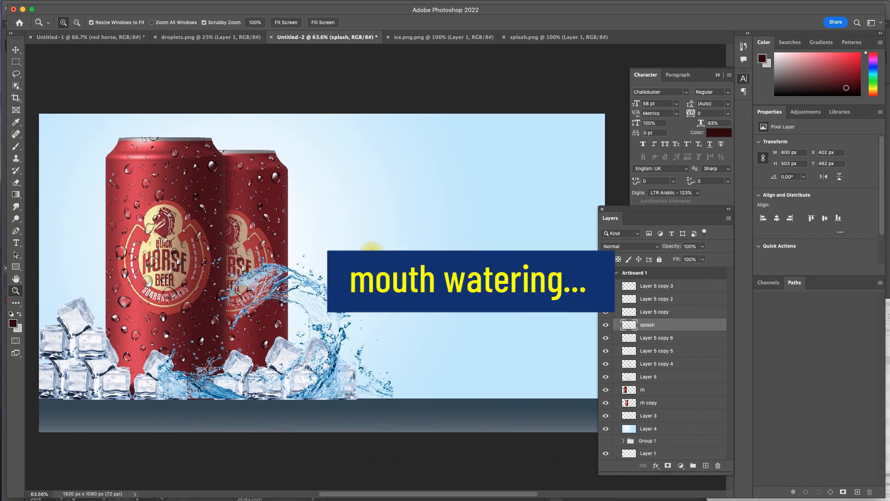
key(t)
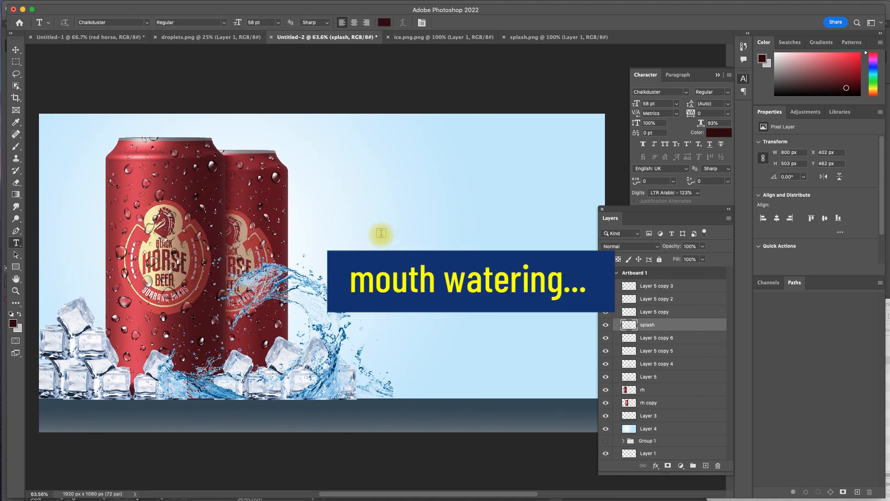
click(392, 199)
text(Re)
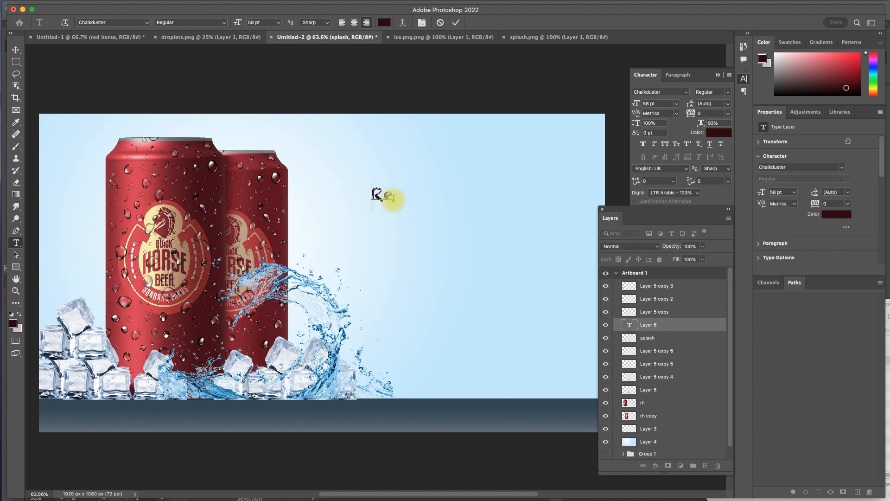
text(d Horse)
Set the headline in Bebas Neue Bold at 173 pt and position it beside the cans' upper half.
triple_click(392, 199)
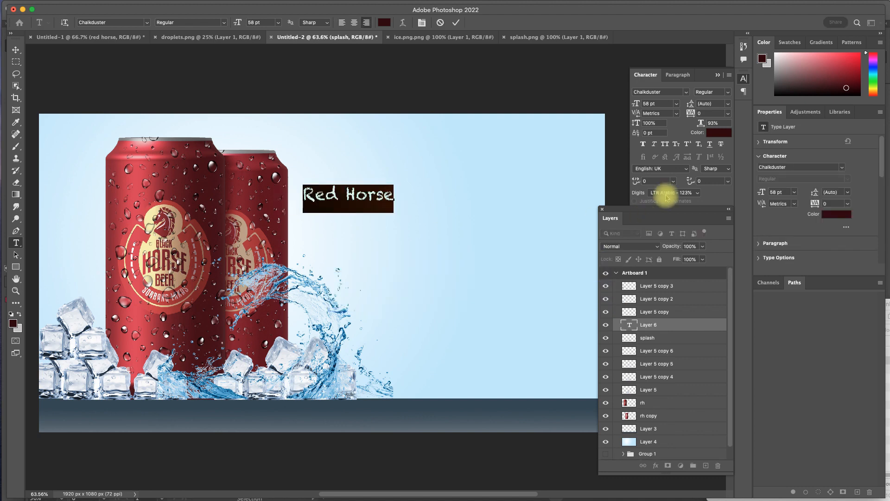
text(bebas)
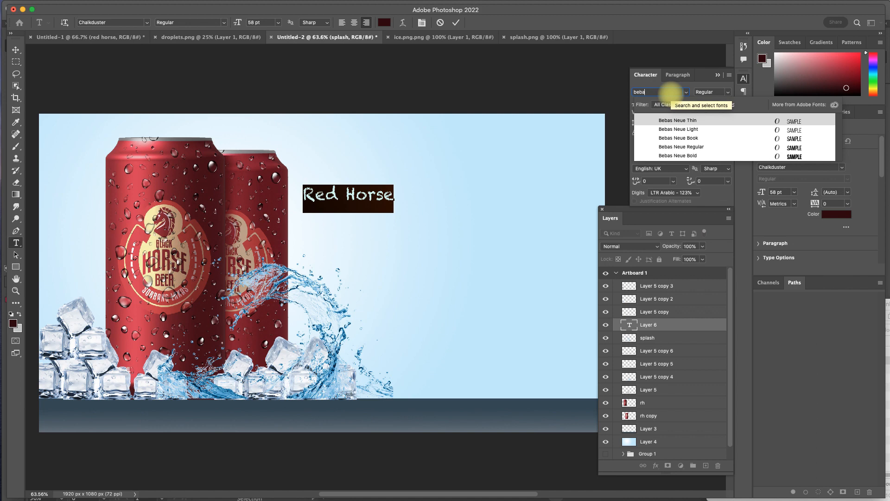
click(690, 157)
drag(639, 106, 692, 106)
drag(320, 116, 434, 127)
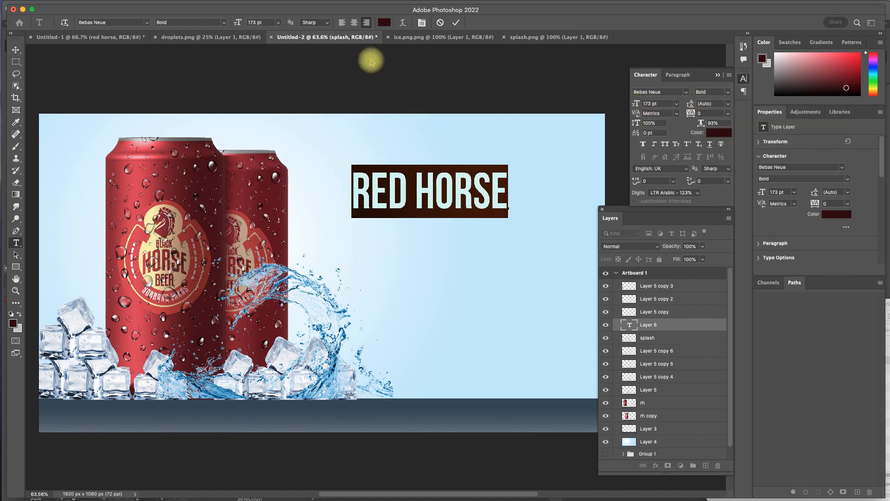
click(455, 22)
Duplicate the headline directly below itself, change the upper line to BLACK HORSE and shift it away from the cans.
key(v)
drag(448, 186, 450, 236)
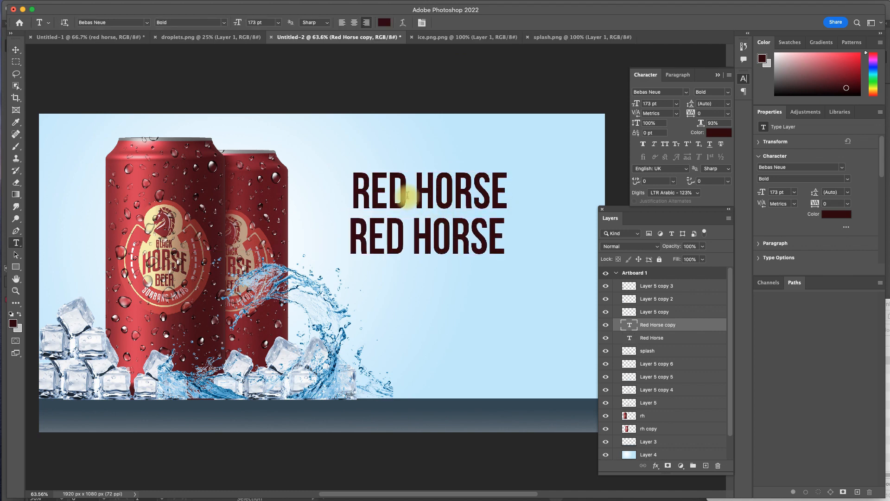
double_click(366, 192)
text(BLACK)
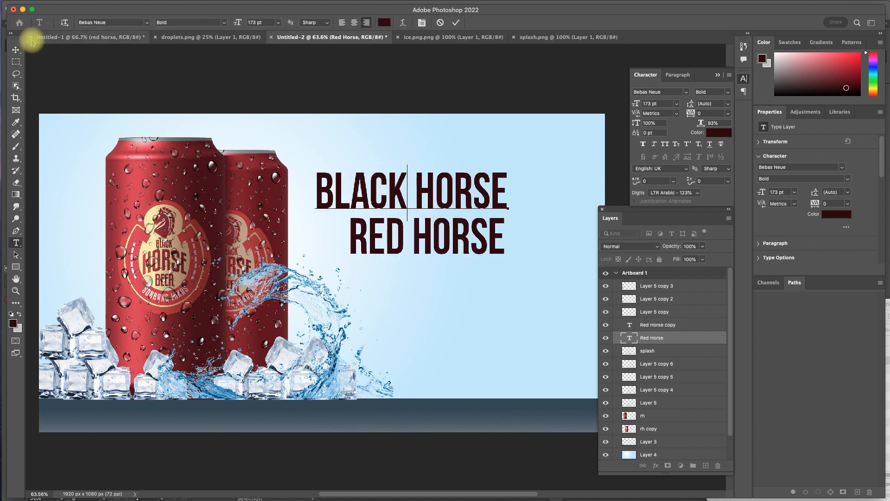
click(16, 50)
drag(387, 193, 421, 192)
Center the Red Horse copy under the headline and replace its text with ITO ANG TAMA.
right_click(429, 238)
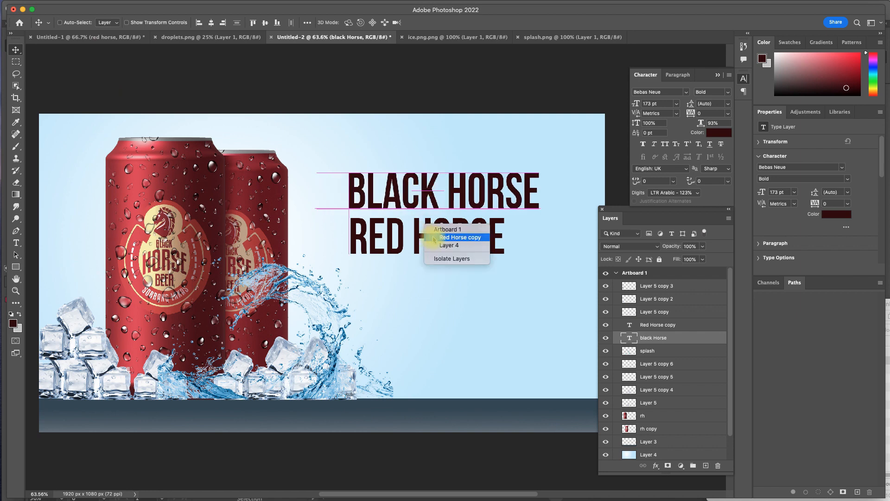
click(447, 240)
key(t)
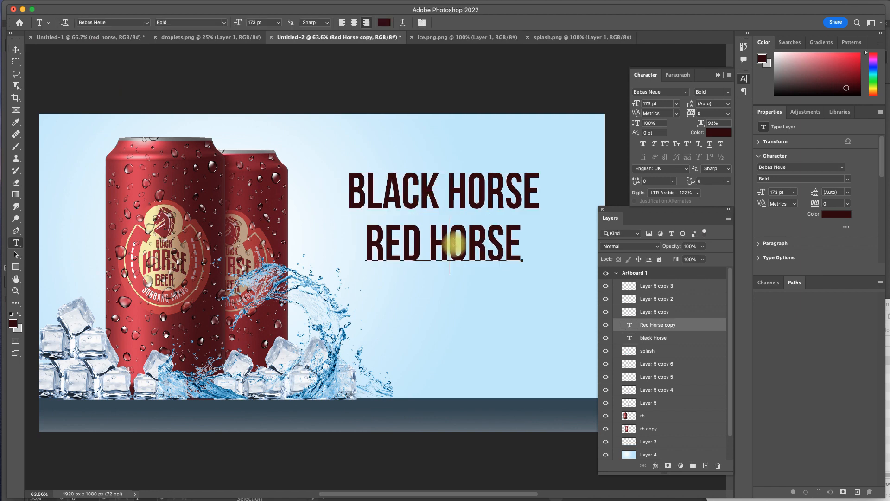
triple_click(449, 241)
text(ITO AN)
text(MA)
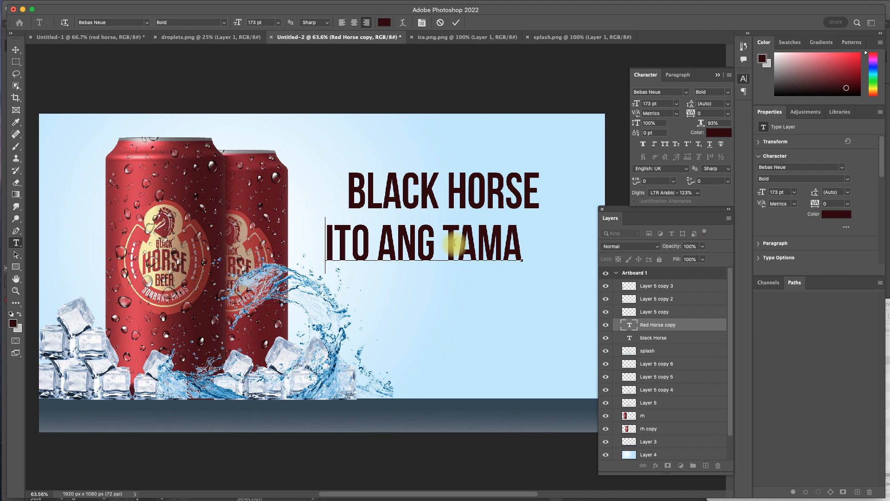
Give ITO ANG TAMA left-to-right direction under the headline, set it to 178 pt and end it with an exclamation mark.
key(super+a)
drag(880, 168, 880, 196)
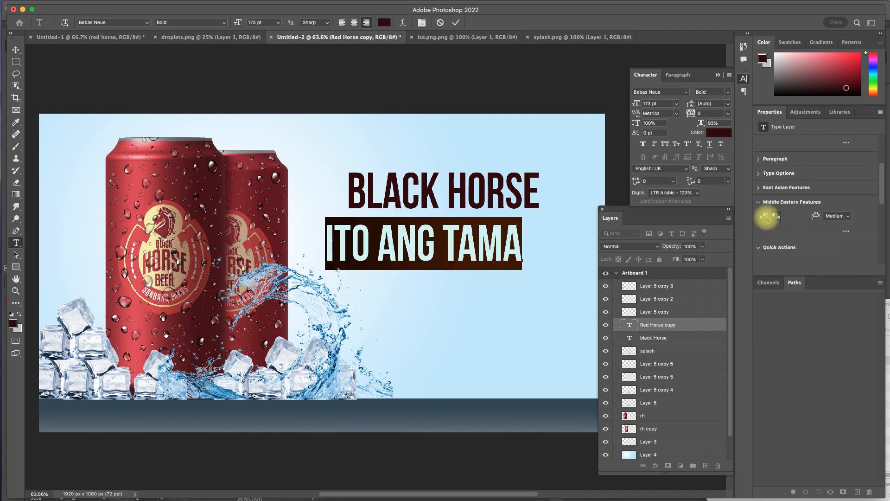
click(764, 215)
drag(542, 168, 366, 167)
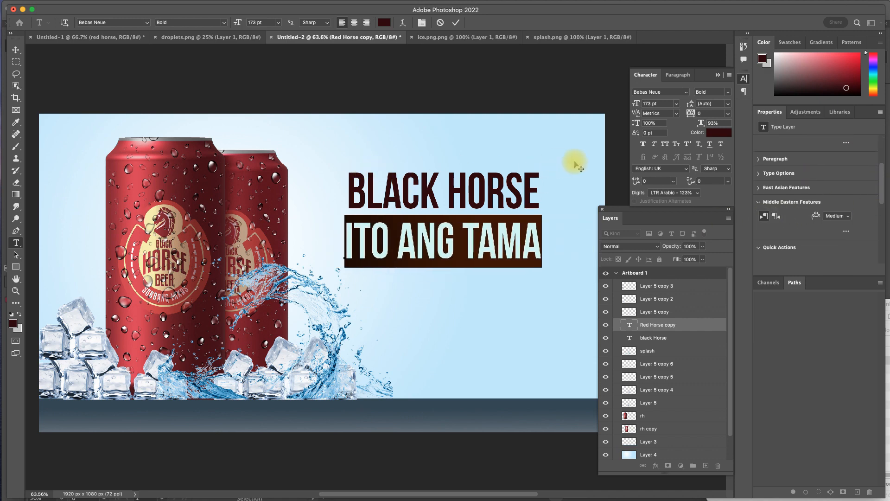
drag(636, 104, 641, 103)
click(546, 232)
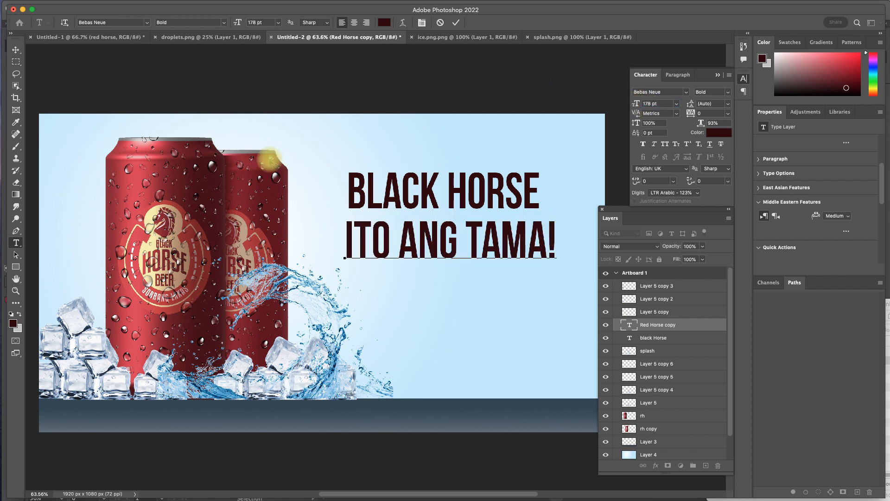
Duplicate the ITO ANG TAMA! line below itself and change the copy's text to DRINK MODERATELY.
click(16, 50)
drag(492, 275, 482, 308)
double_click(483, 308)
text(DRINK MODERATEL)
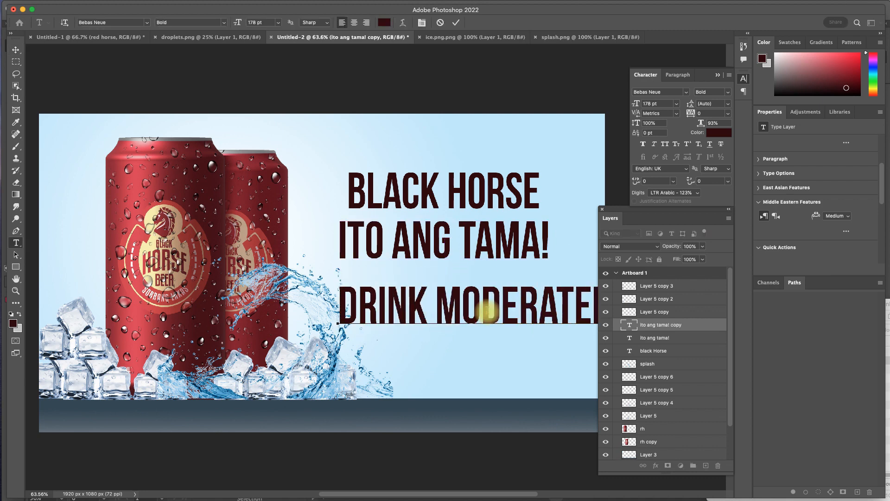
Reduce the DRINK MODERATELY text to a smaller size and center it below the two headline lines.
triple_click(487, 311)
drag(626, 107, 592, 109)
click(16, 50)
drag(407, 330, 450, 327)
Move the BLACK HORSE and ITO ANG TAMA! lines together slightly down and away from the cans, centered above DRINK MODERATELY.
click(662, 338)
shift+click(640, 351)
drag(445, 205, 461, 214)
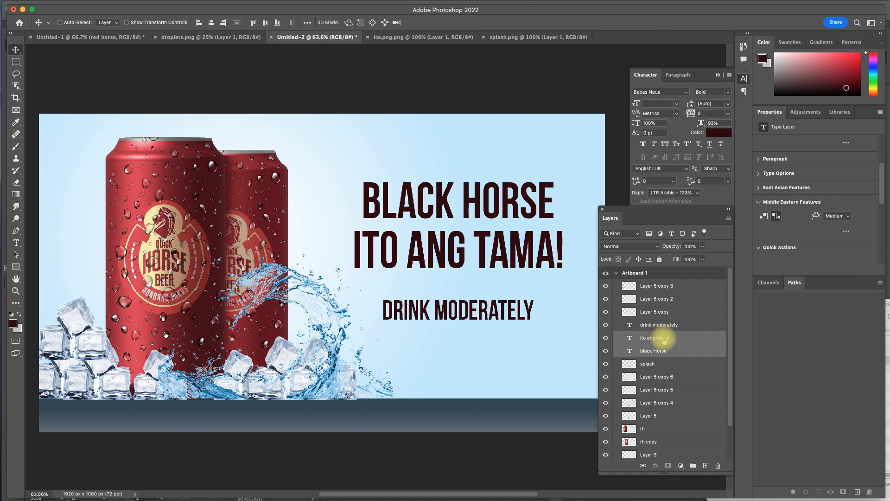